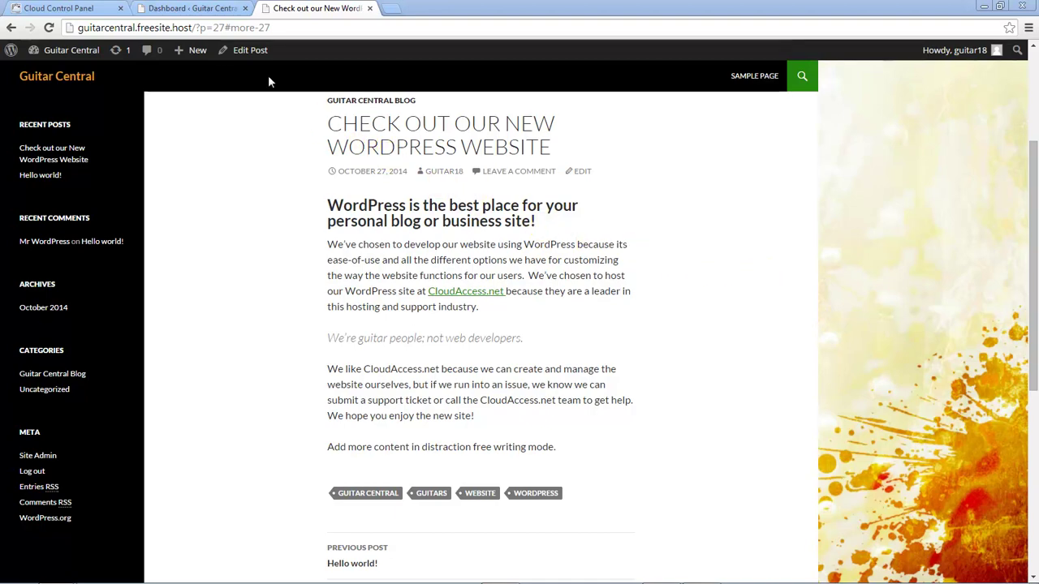
Open the post "Check out our New WordPress Website" for editing from the site's admin dashboard
left_click(216, 11)
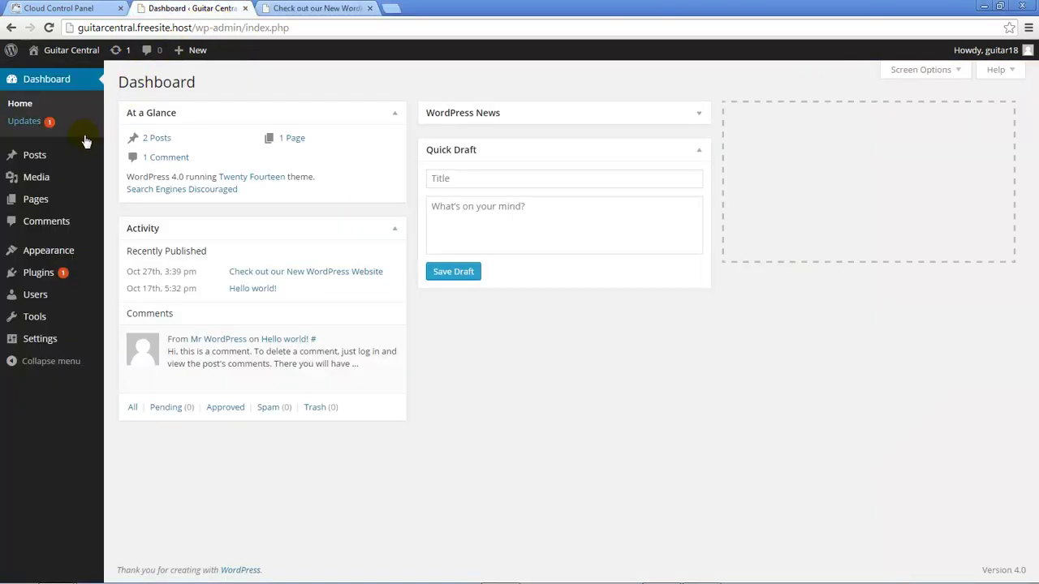
left_click(41, 157)
left_click(169, 178)
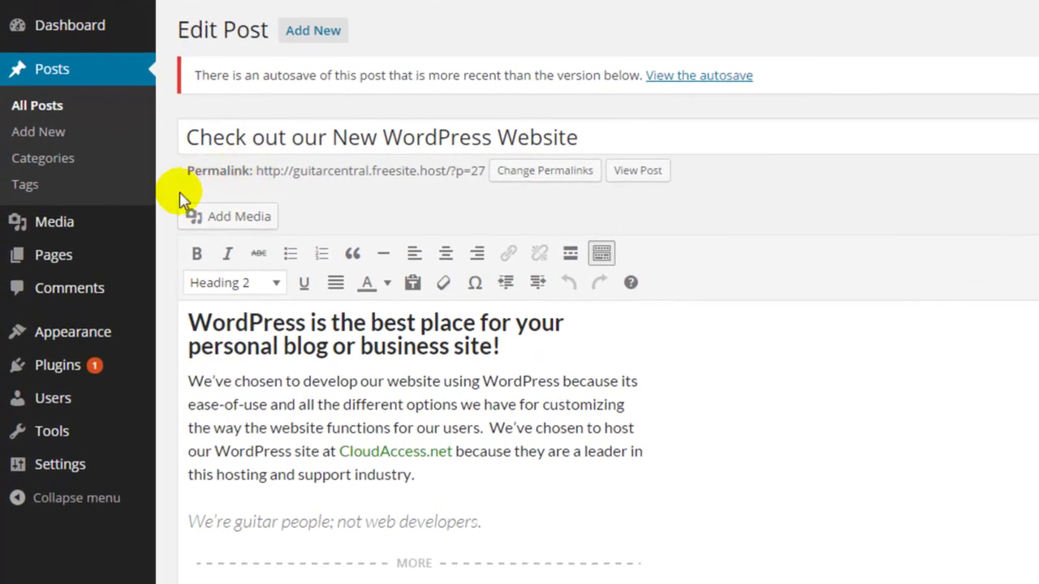
Upload blackandwhite.jpg as media at the start of the paragraph beginning "We've chosen to develop our website"
left_click(189, 386)
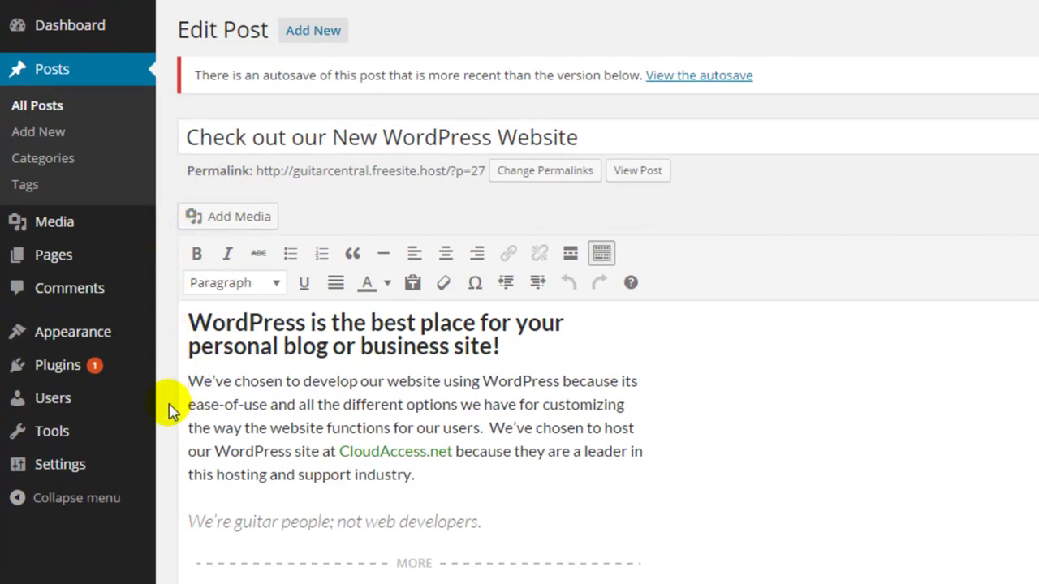
left_click(208, 228)
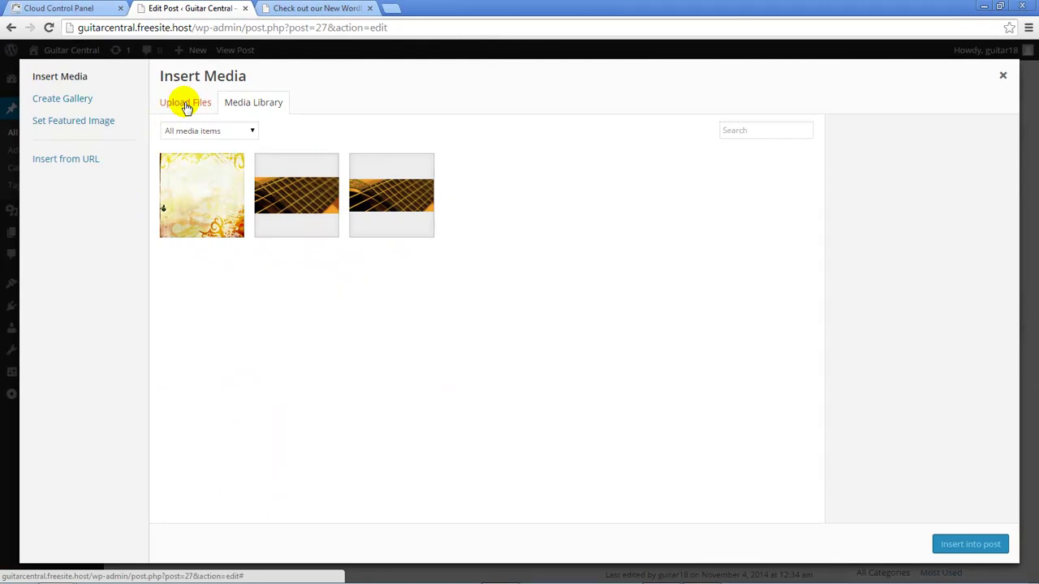
left_click(187, 108)
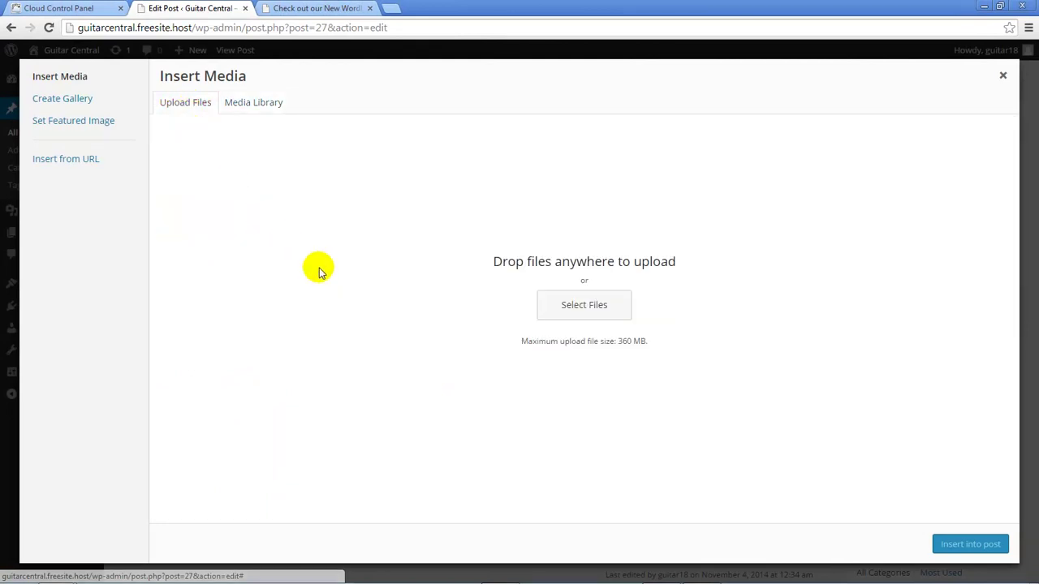
left_click(579, 315)
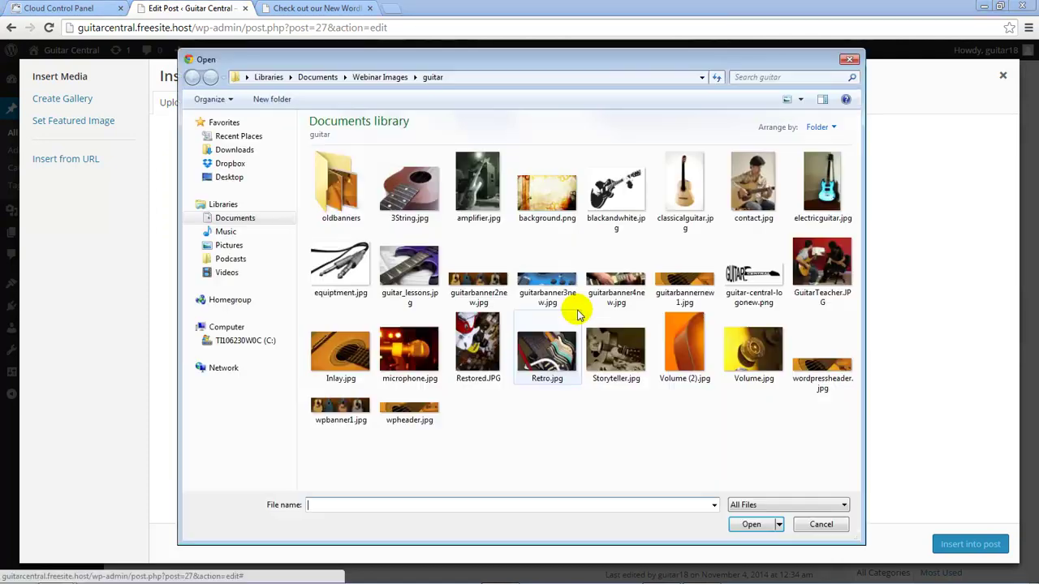
double_click(614, 213)
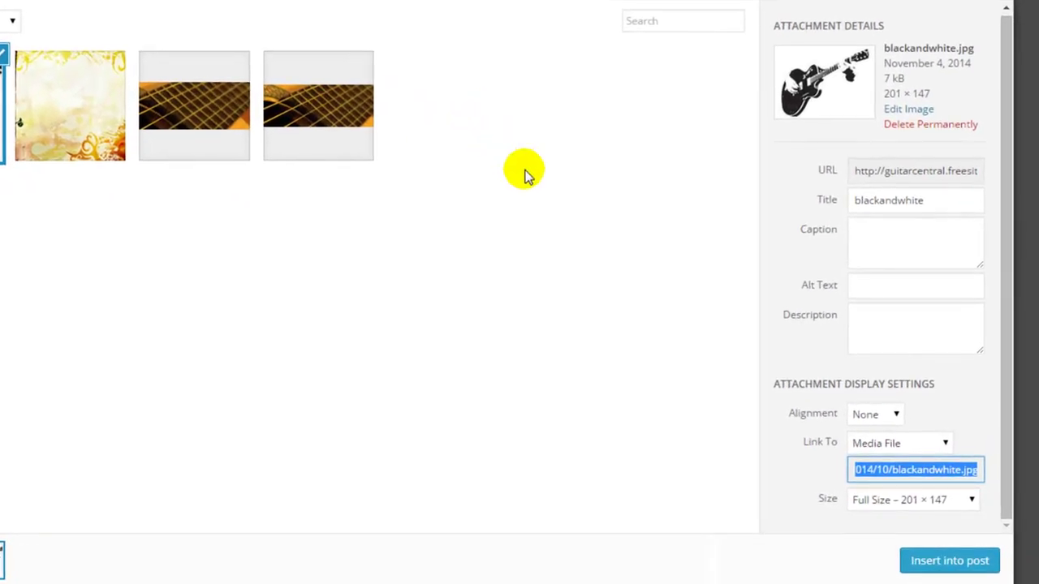
Insert the uploaded guitar image into the post with Left alignment and Thumbnail – 150 × 147 size
left_click(895, 416)
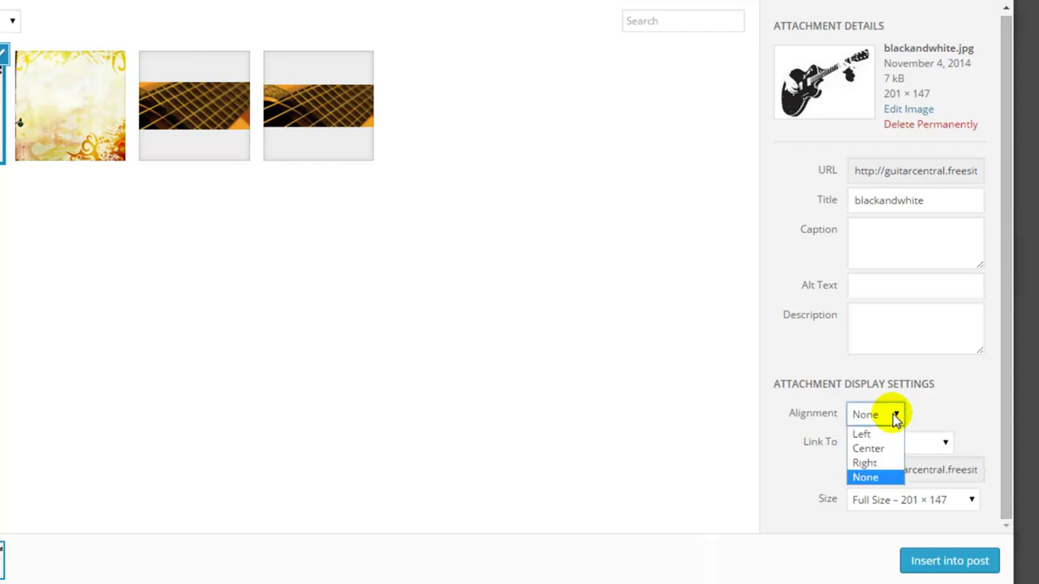
left_click(881, 434)
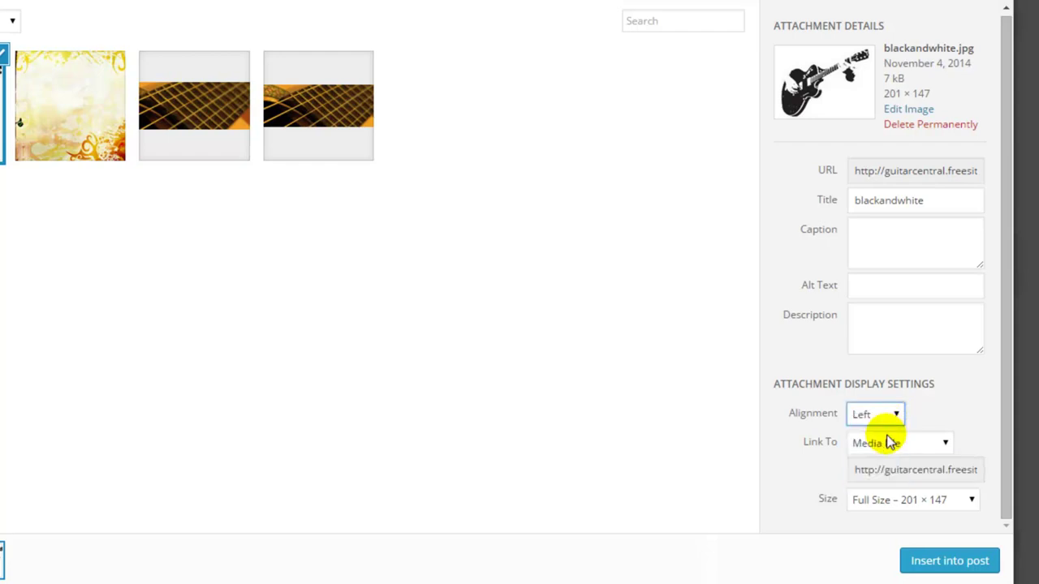
left_click(943, 452)
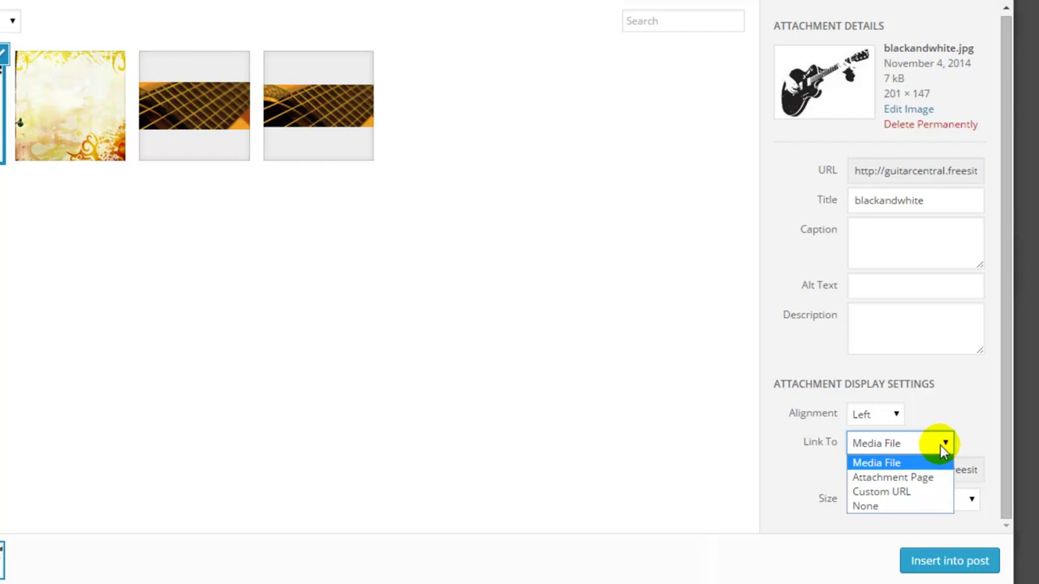
left_click(817, 471)
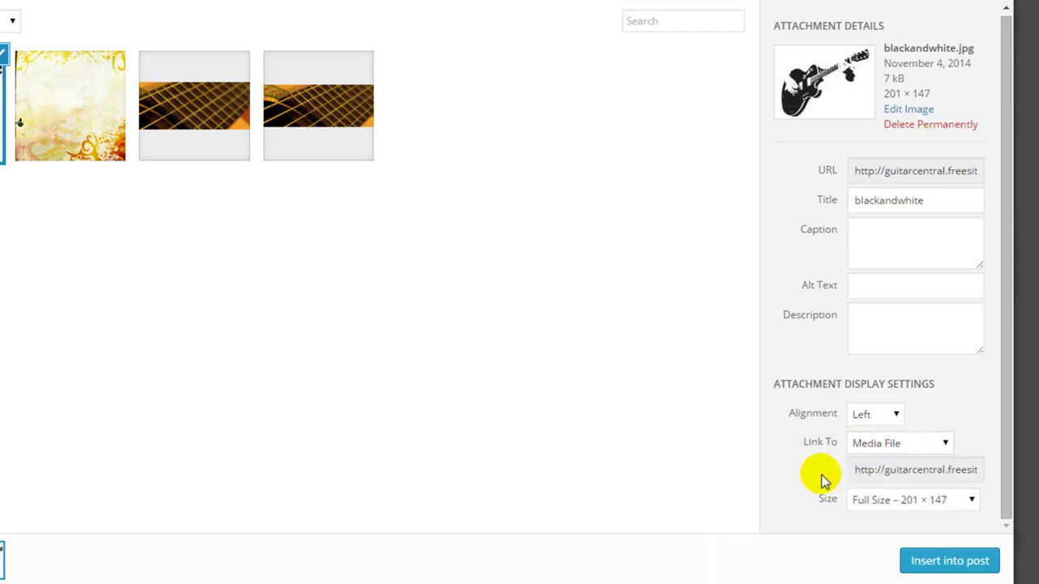
left_click(968, 503)
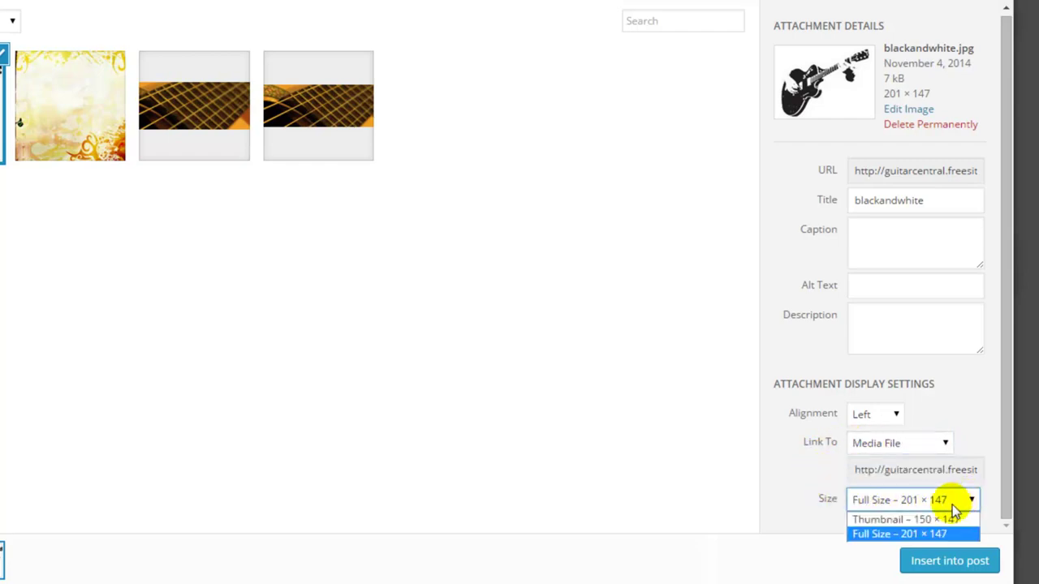
left_click(948, 521)
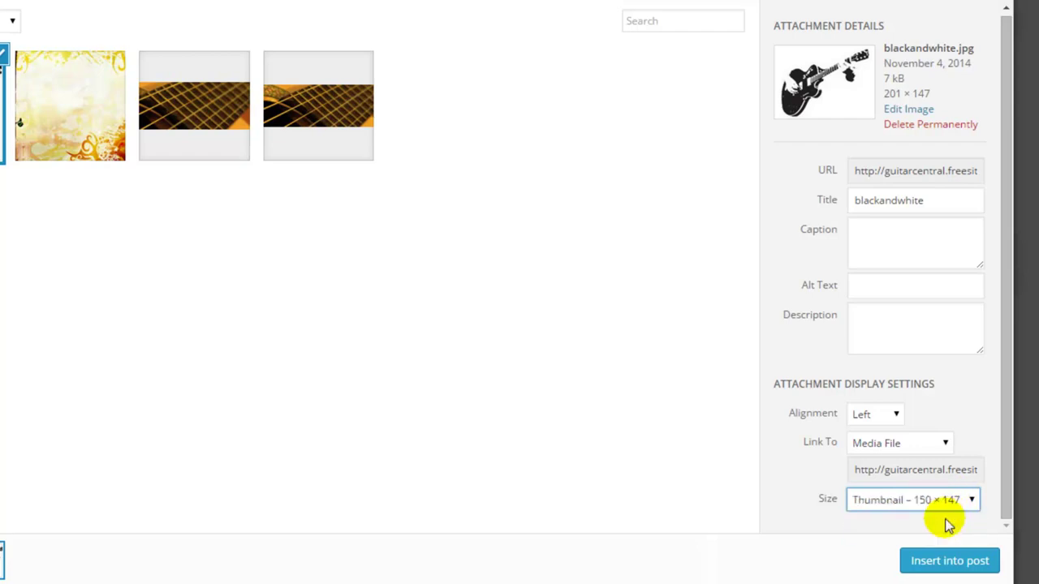
left_click(941, 561)
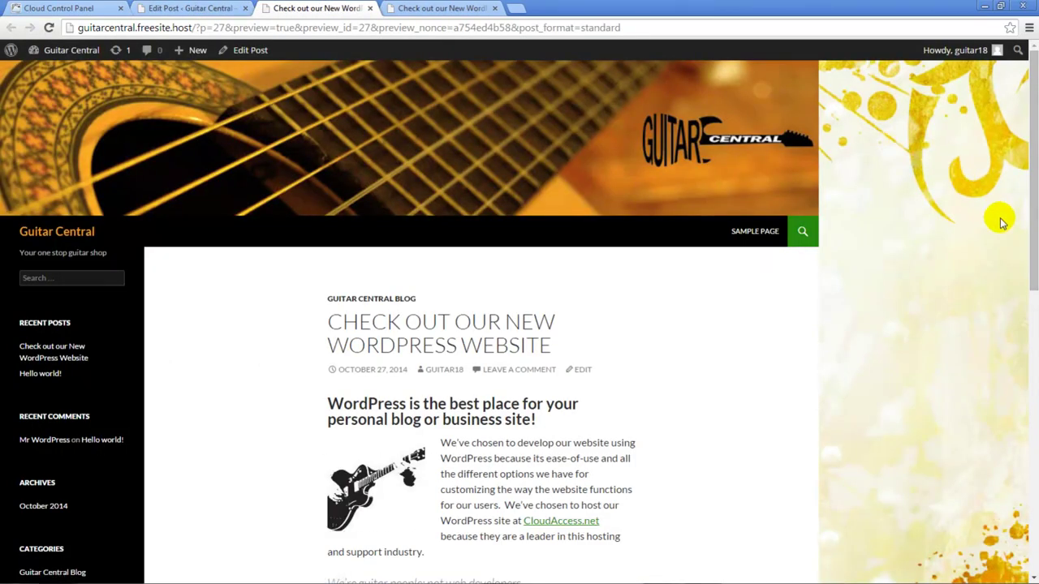
Review the image's placement in the post preview, and select the image back in the editor
left_click_drag(1028, 225, 1026, 313)
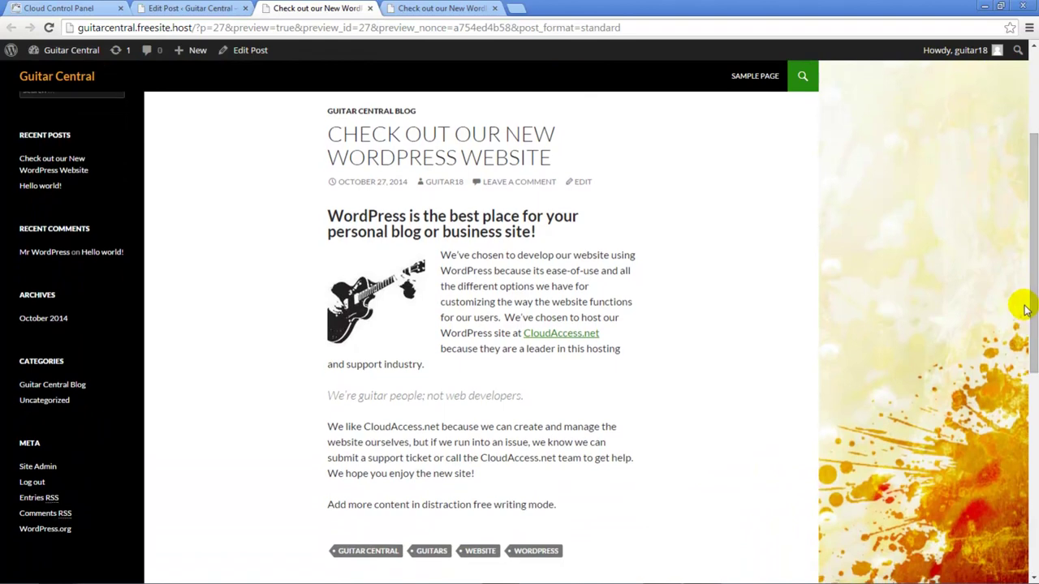
left_click(217, 17)
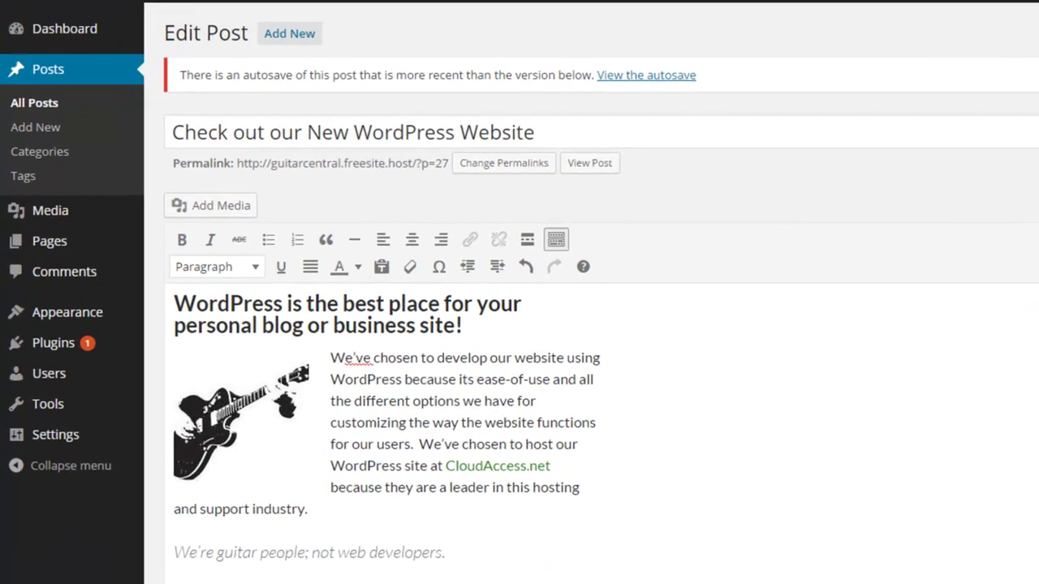
left_click(268, 384)
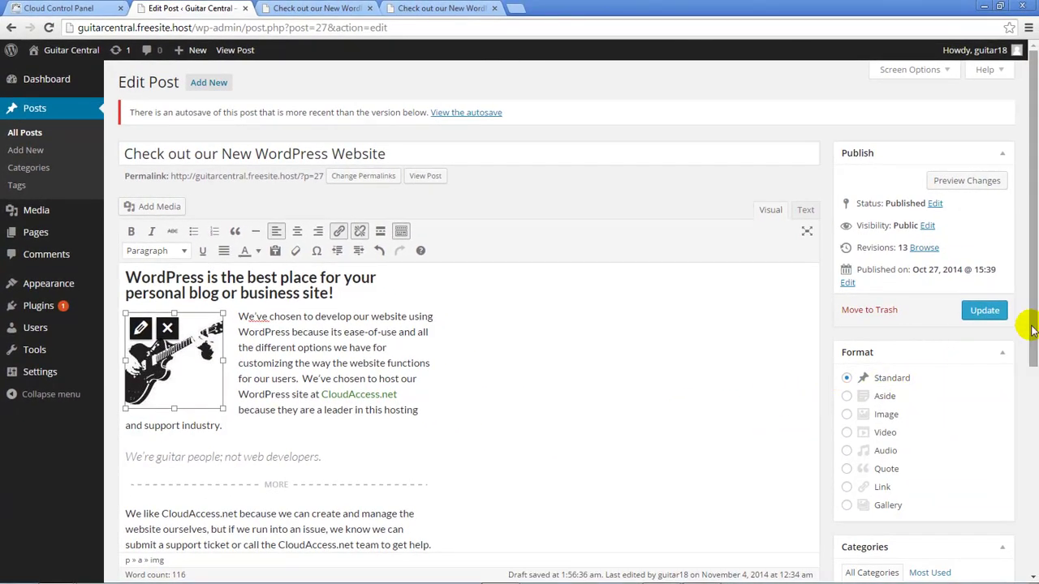
Upload guitarbanner2new.jpg and set it as the post's featured image
left_click_drag(1032, 329, 1024, 538)
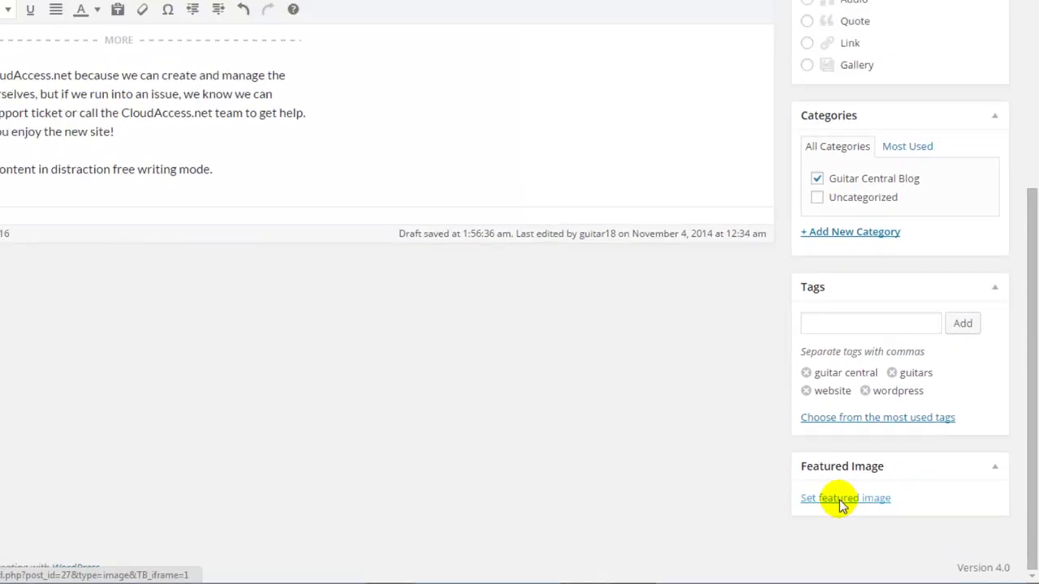
left_click(663, 424)
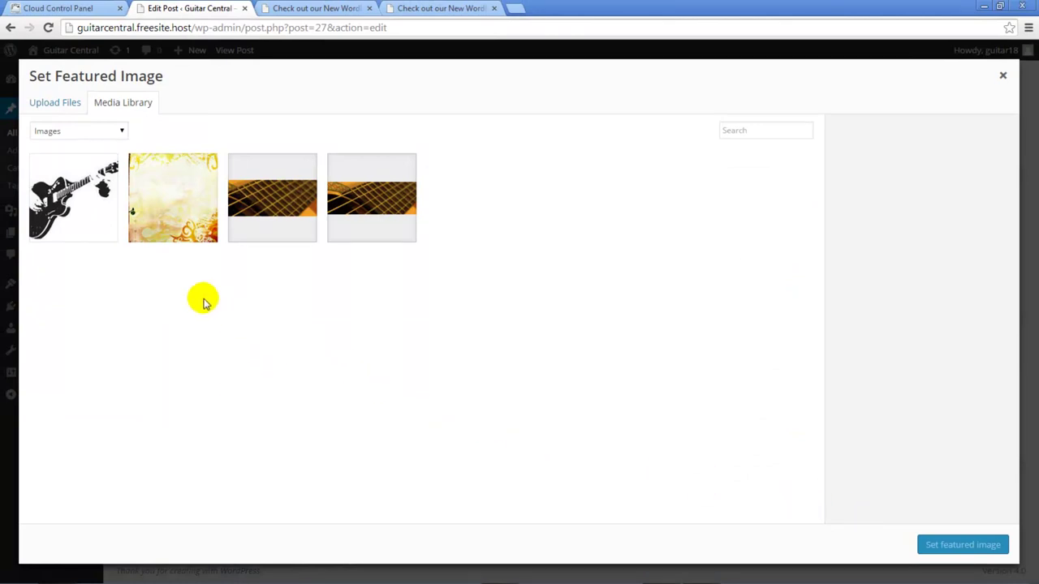
left_click(65, 108)
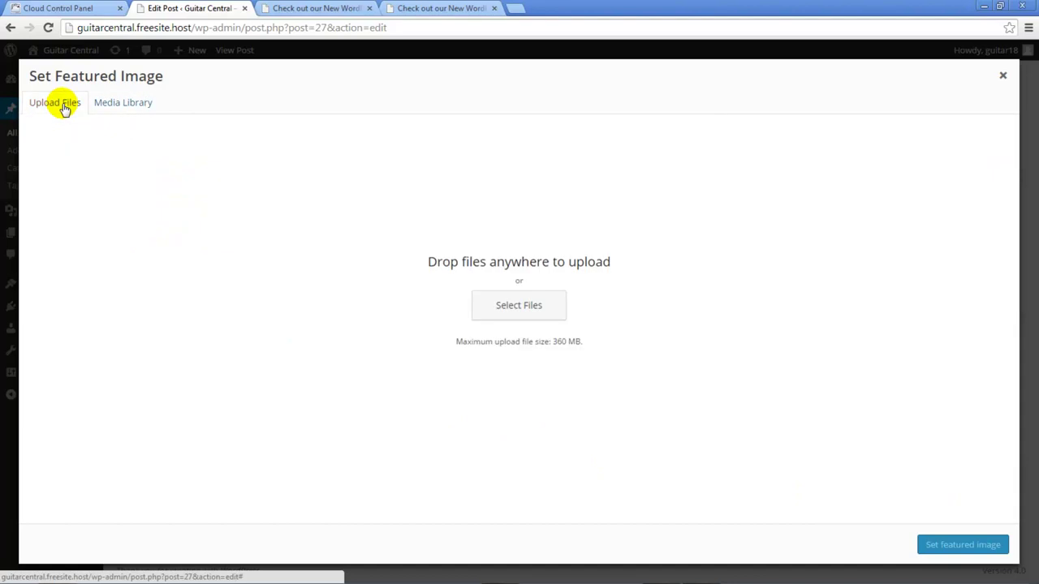
left_click(526, 319)
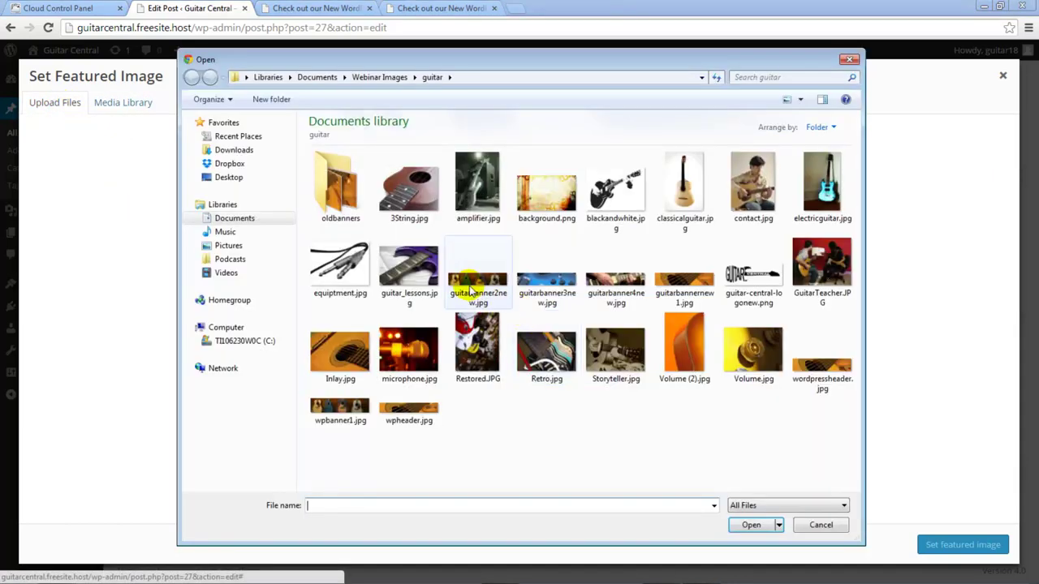
double_click(472, 292)
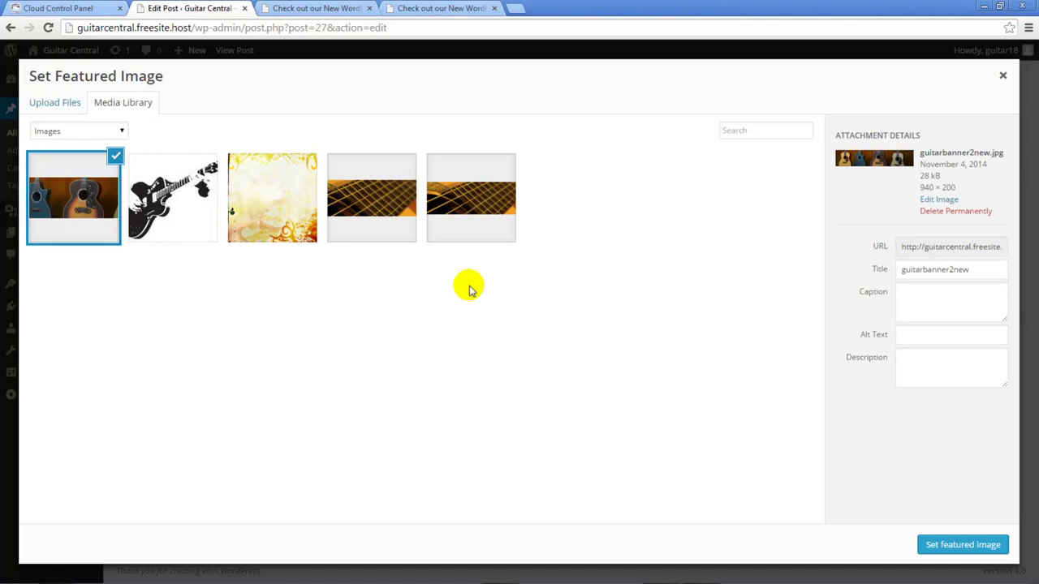
left_click(962, 545)
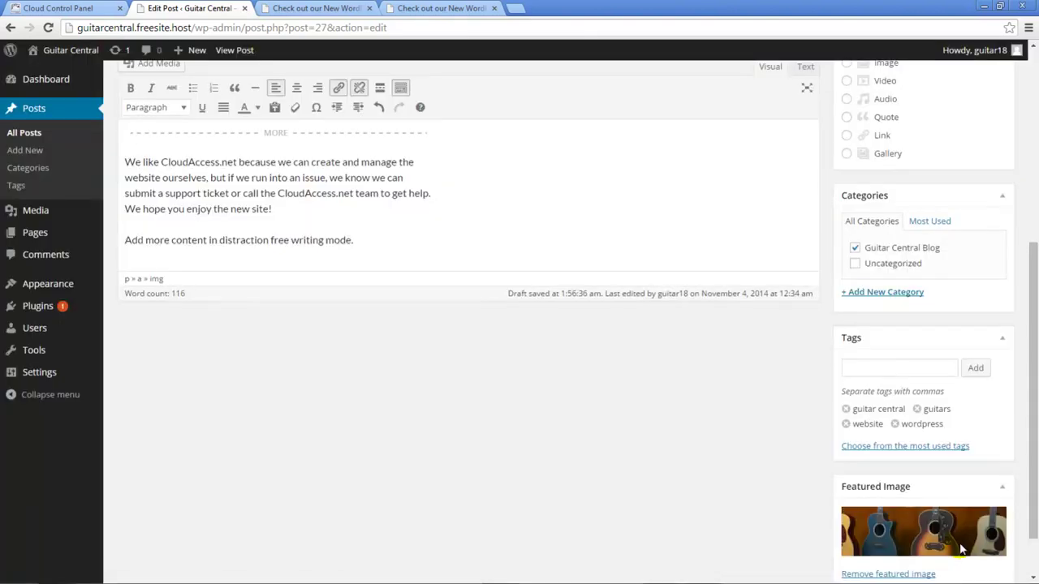
Preview the post changes to check the featured image, and return to the post editor
left_click_drag(1033, 521, 1029, 336)
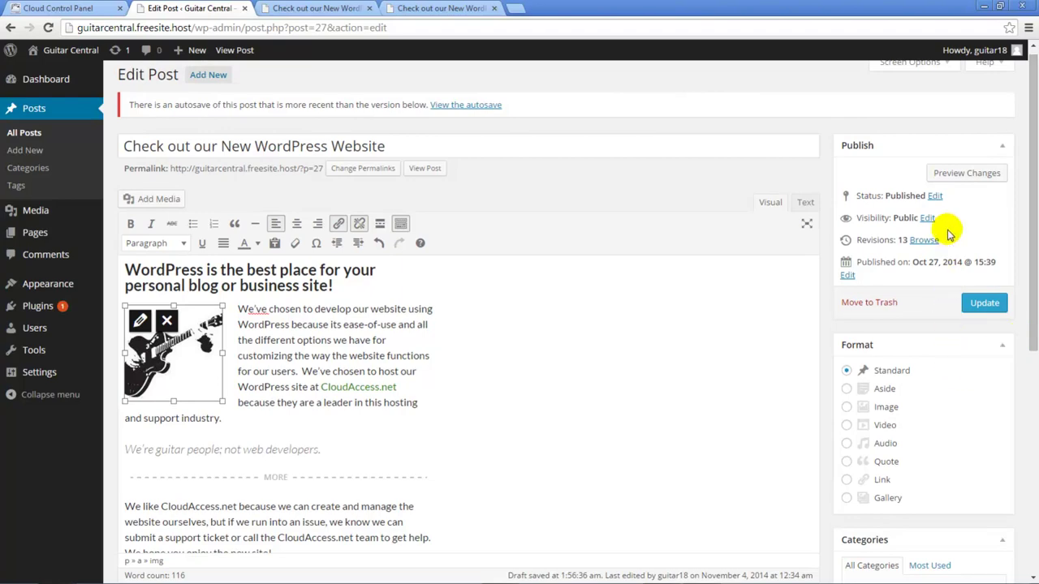
left_click(942, 173)
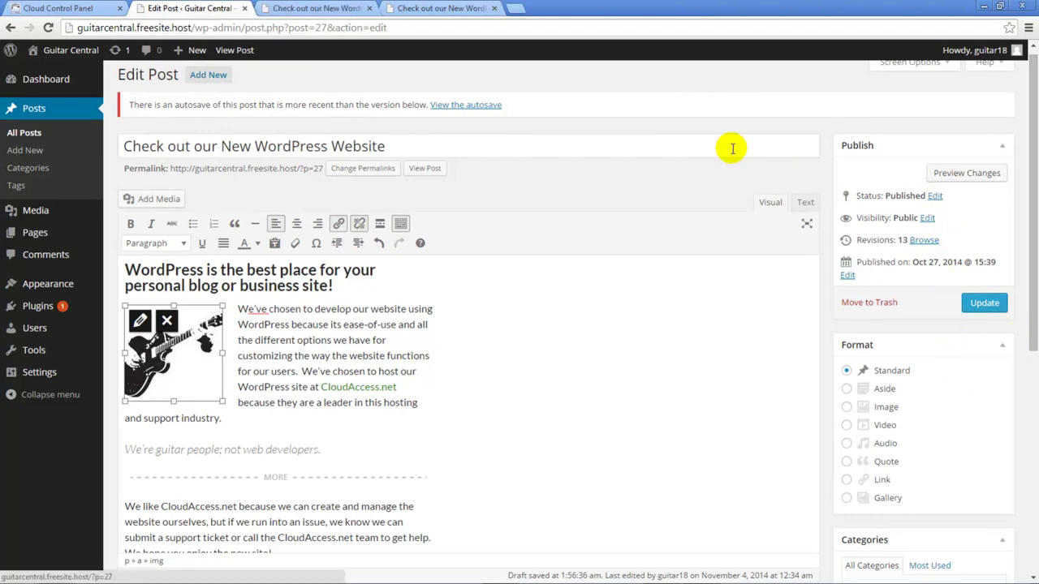
left_click(317, 9)
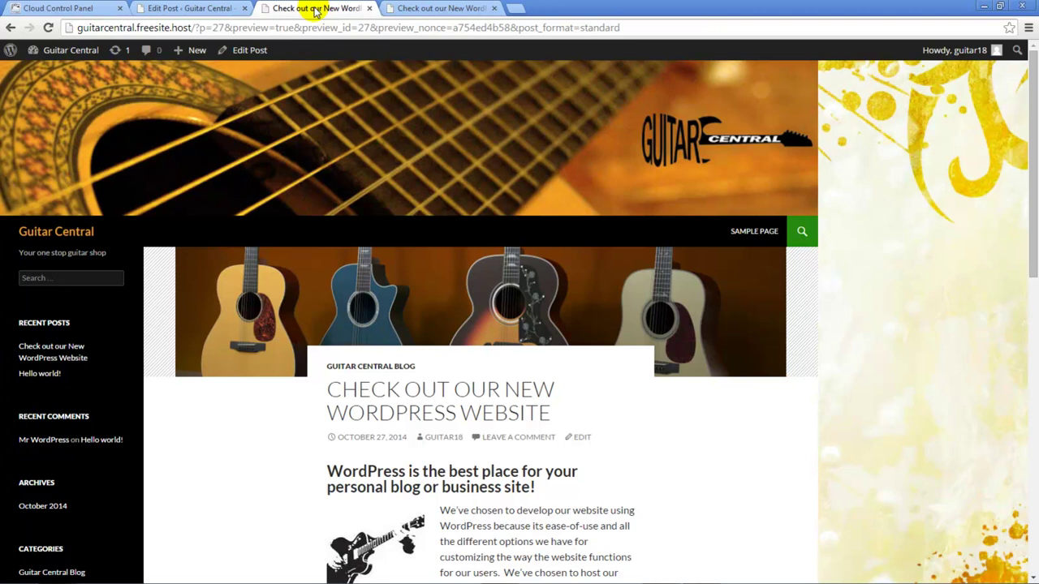
left_click(187, 13)
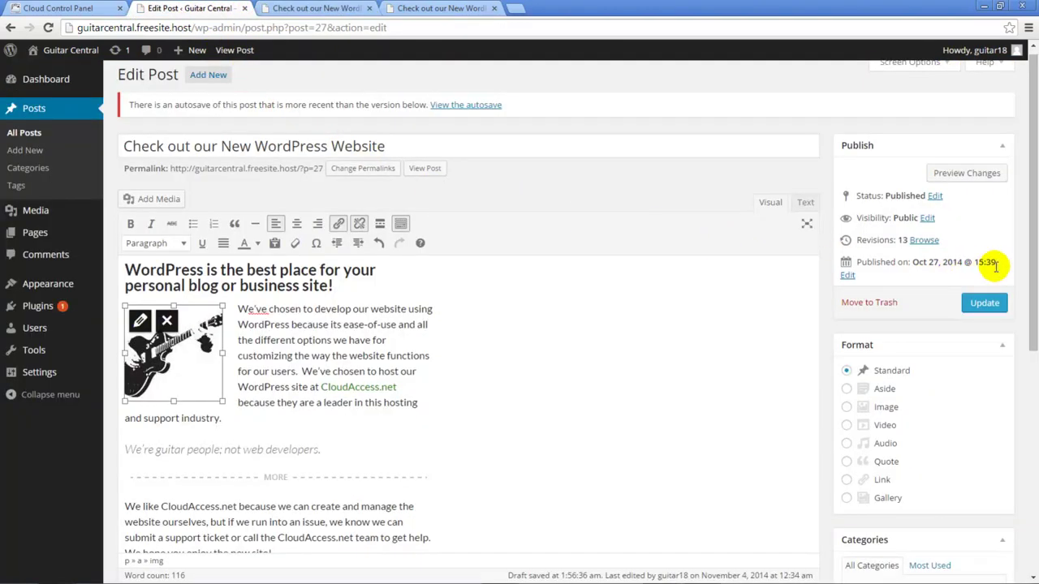
Add an empty paragraph after the post's last line, "Add more content in distraction free writing mode."
left_click_drag(1035, 257, 1028, 364)
left_click(354, 380)
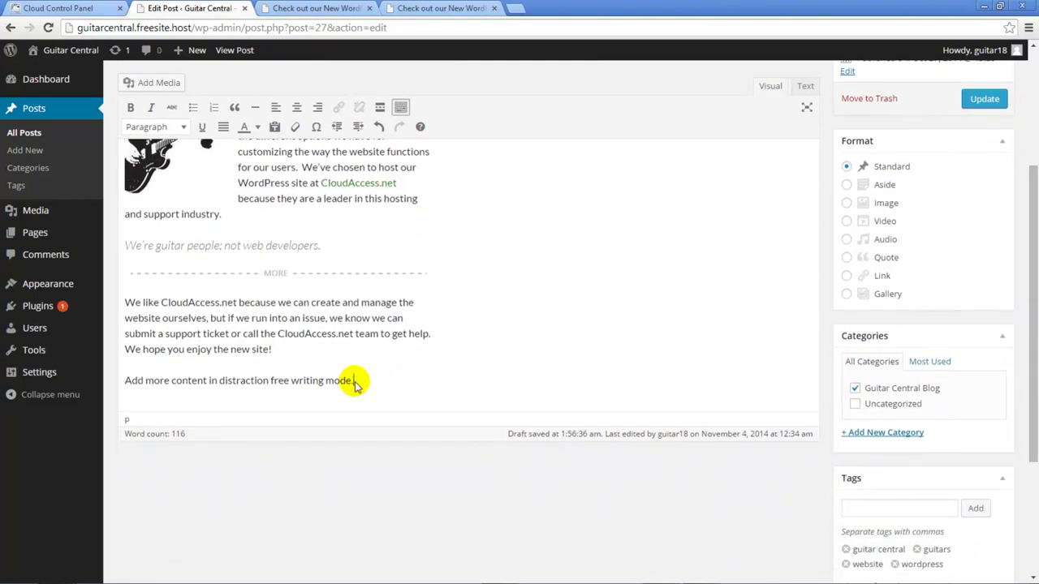
key("Return")
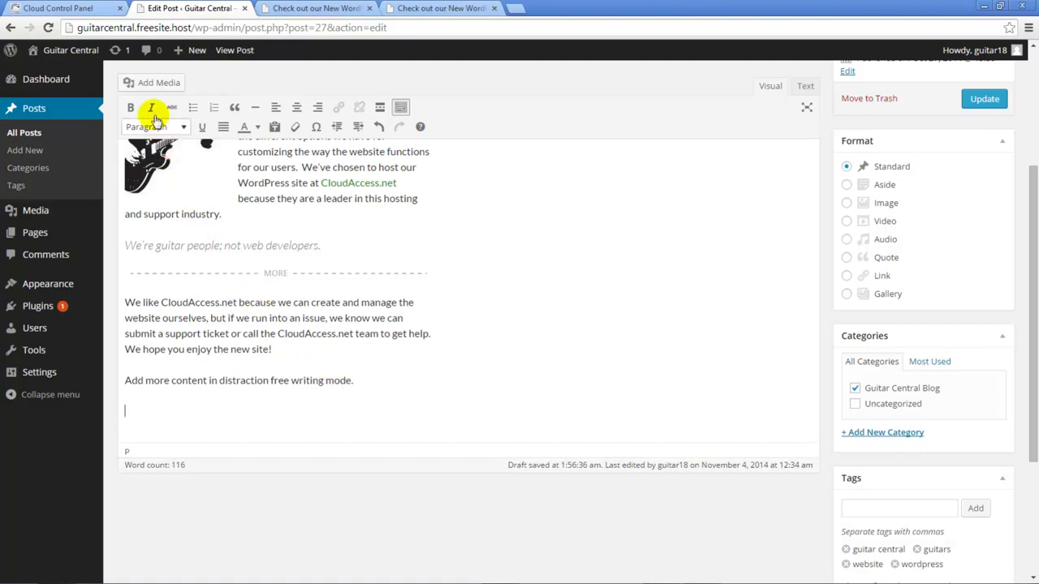
Start a new gallery for the post and upload the seven guitar images from Inlay.jpg through Volume.jpg to it
left_click(149, 84)
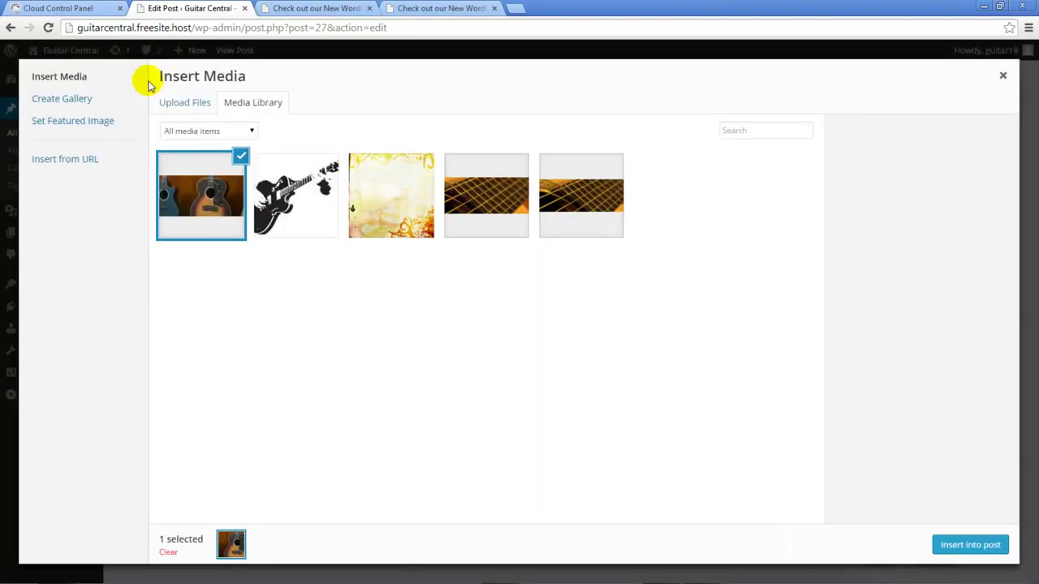
left_click(71, 106)
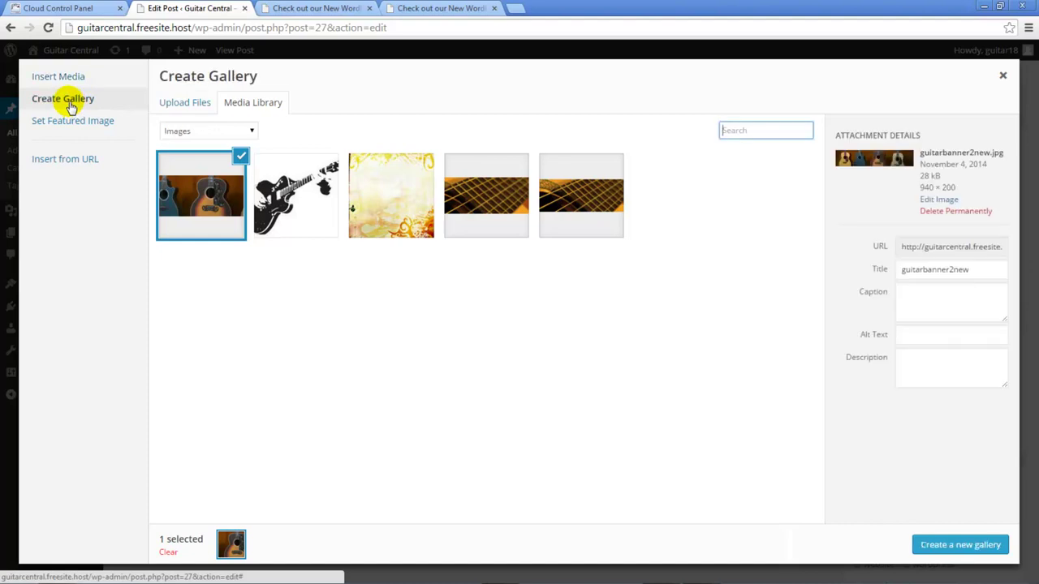
left_click(185, 107)
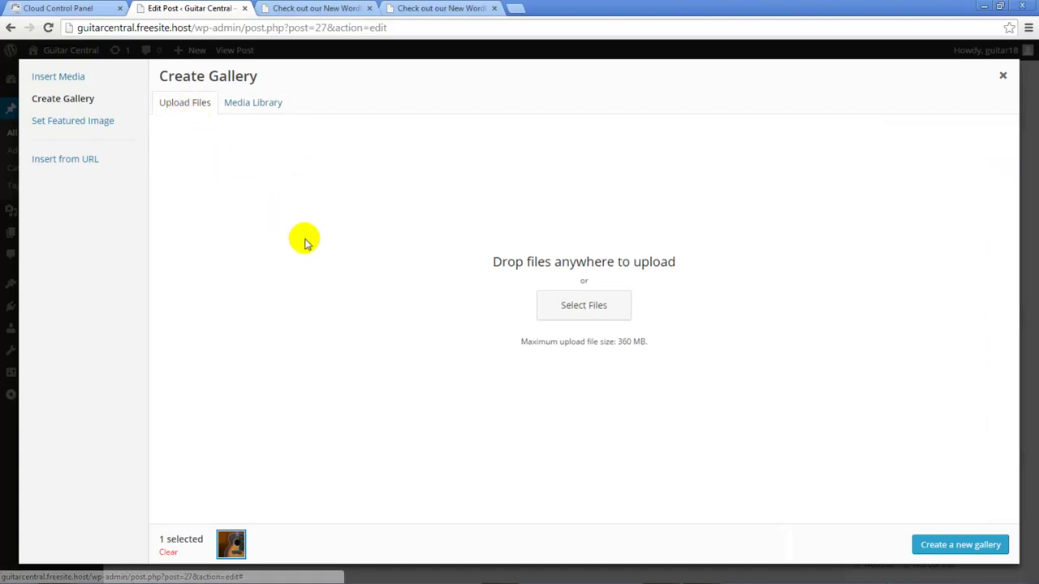
left_click(592, 316)
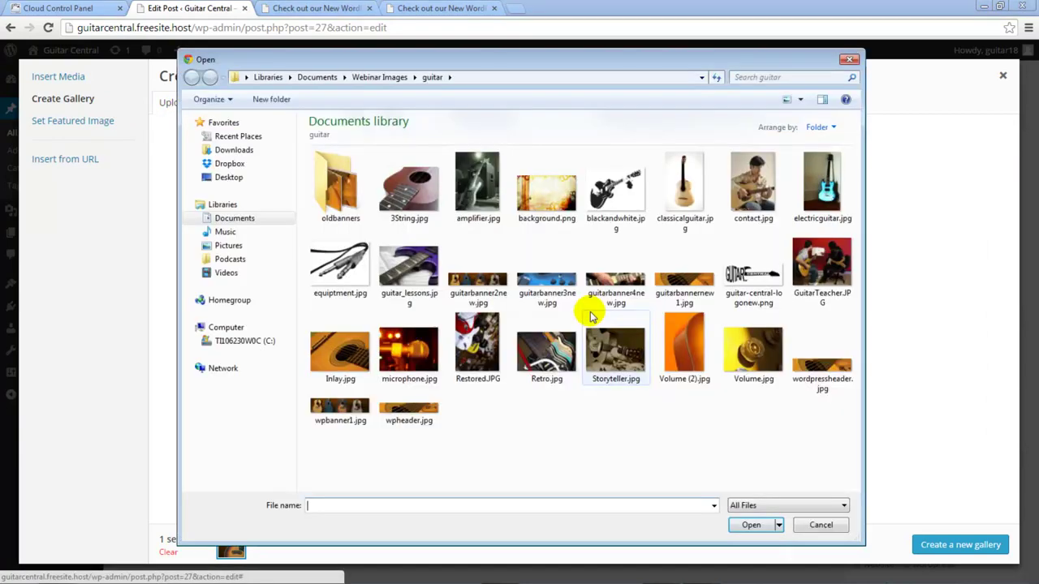
left_click(340, 357)
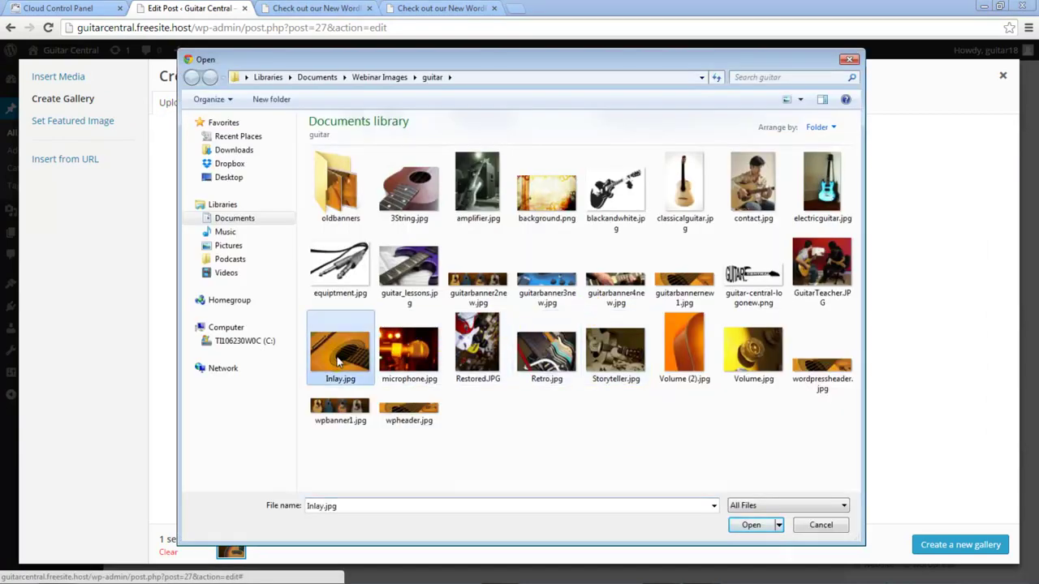
left_click(739, 357, "shift")
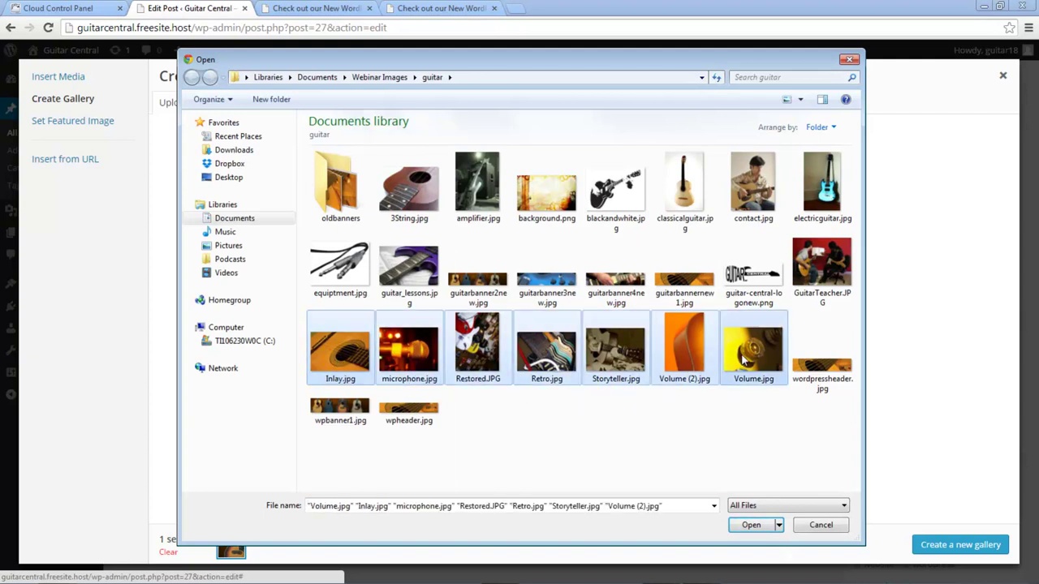
left_click(750, 525)
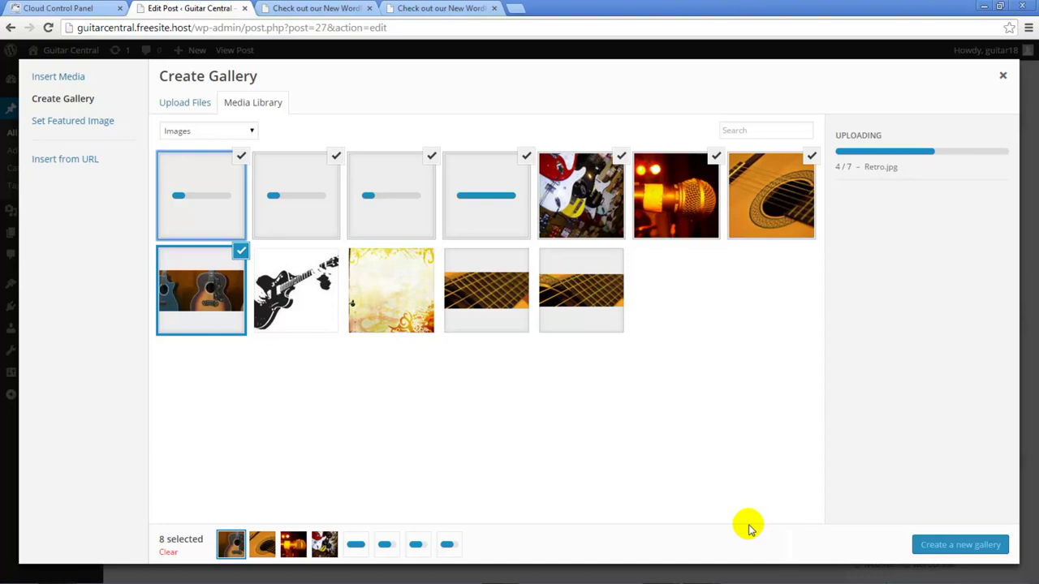
Deselect guitarbanner2new.jpg and Restored.JPG, and create a new gallery from the remaining selected images
left_click(242, 253)
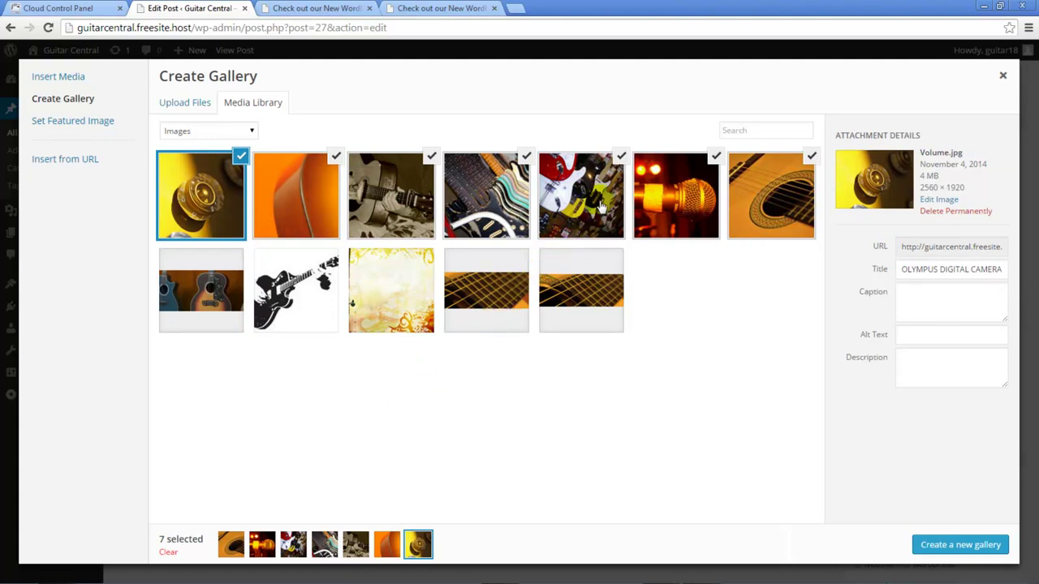
left_click(621, 158)
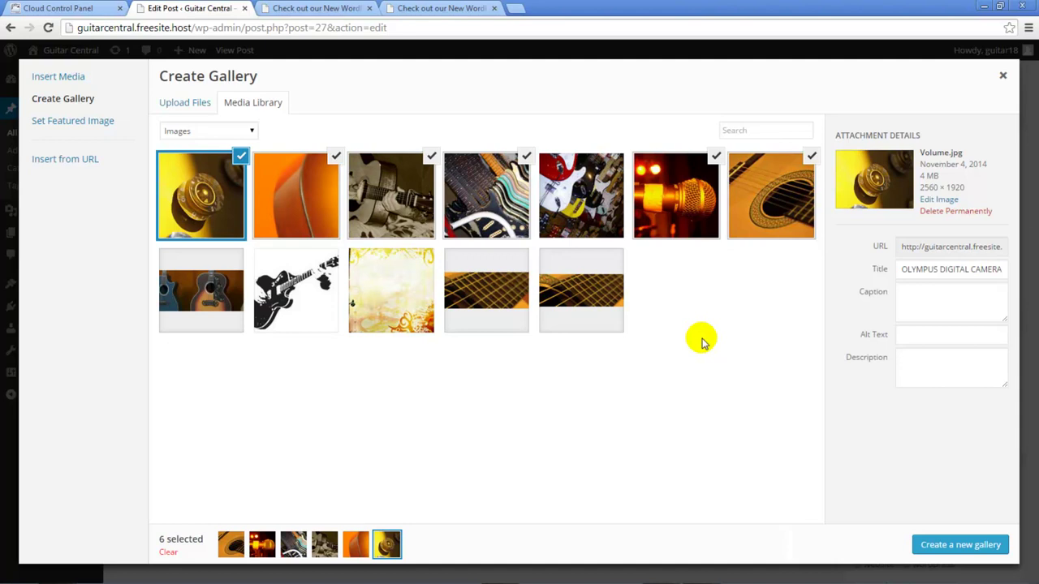
left_click(962, 545)
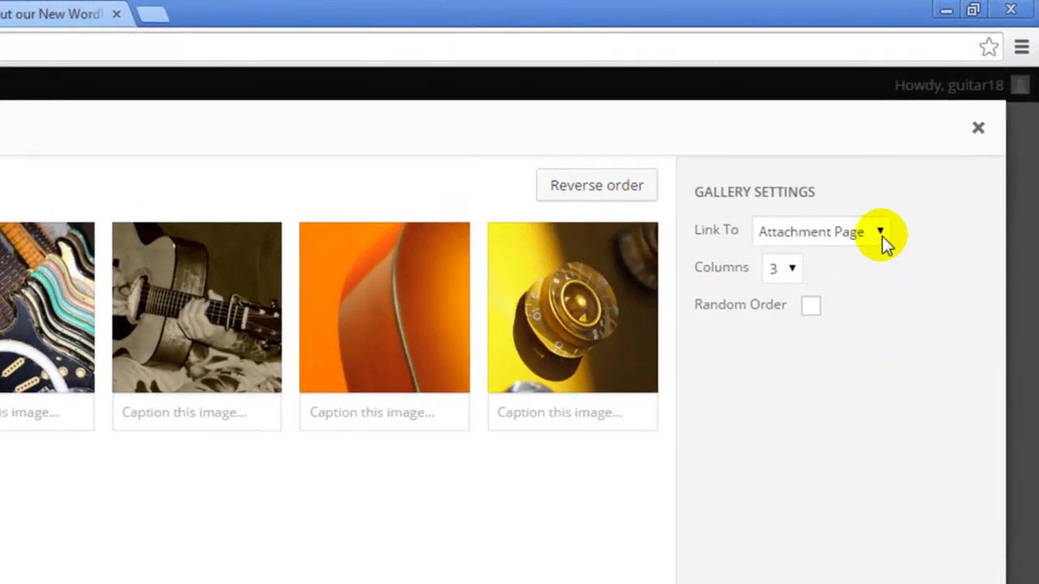
Review the gallery's link and column options, keeping Attachment Page and 3 columns, and enable Random Order
left_click(882, 234)
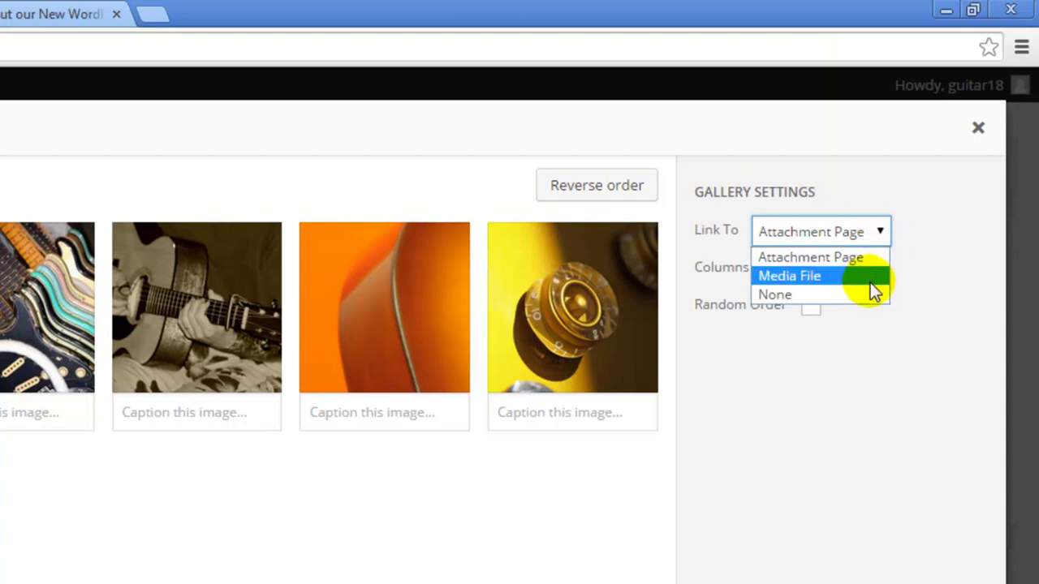
left_click(866, 360)
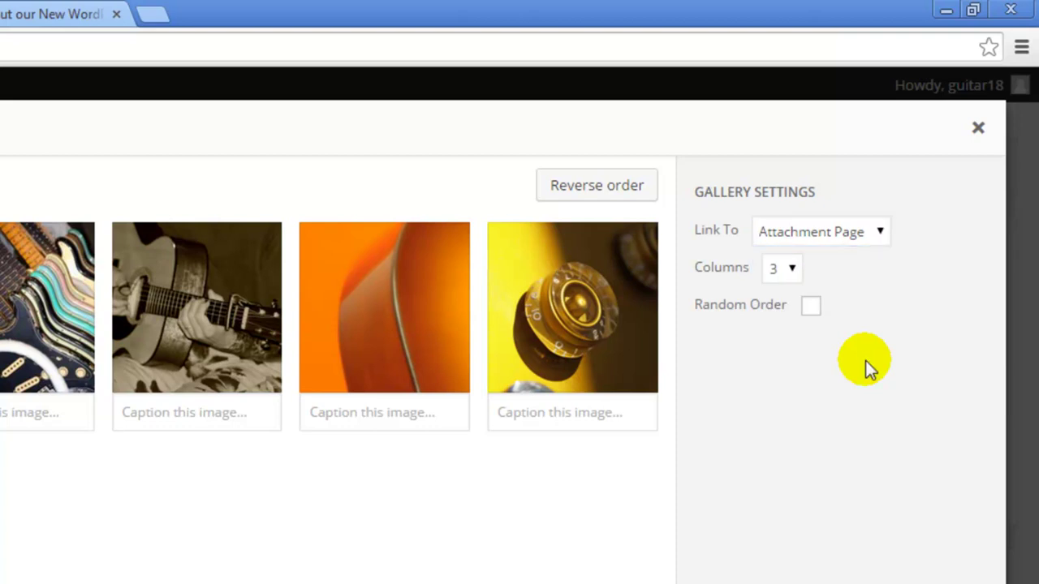
left_click(793, 273)
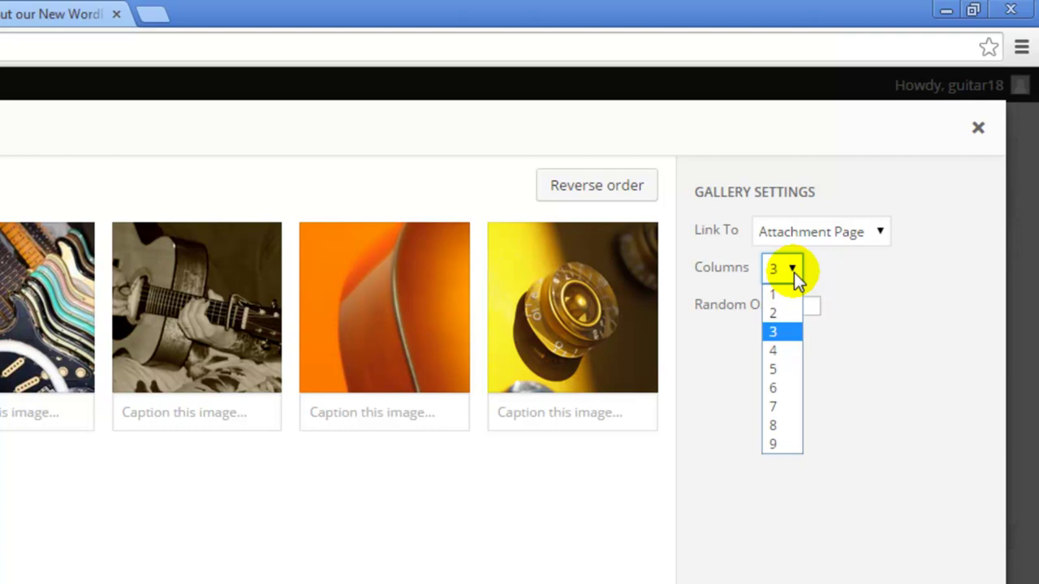
left_click(841, 282)
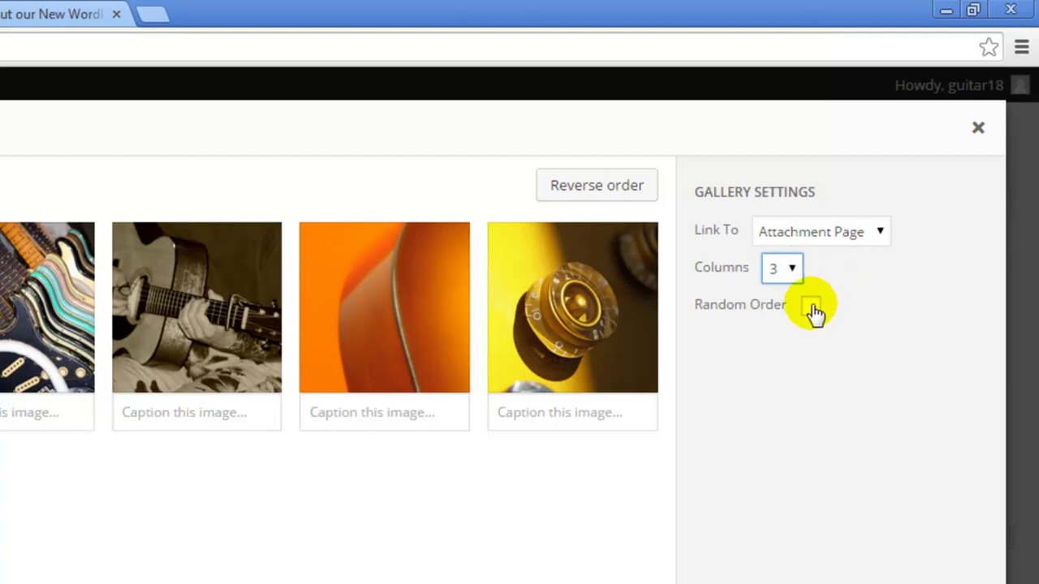
left_click(811, 307)
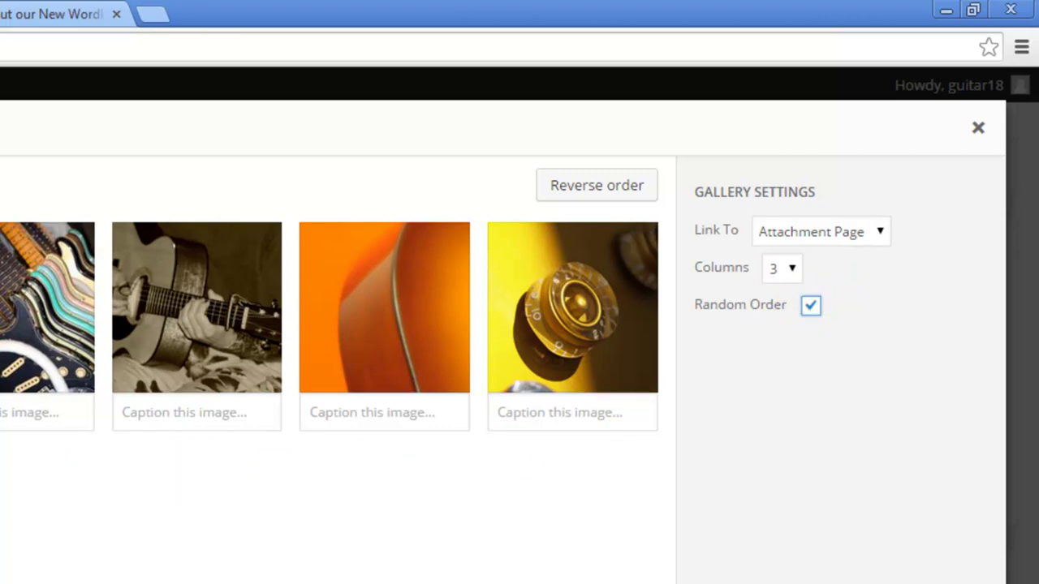
Caption the six gallery images in order as Acoustic, Open Mic, Retro, Storytellers, Curves and Audio
left_click(193, 252)
type("Acoustic")
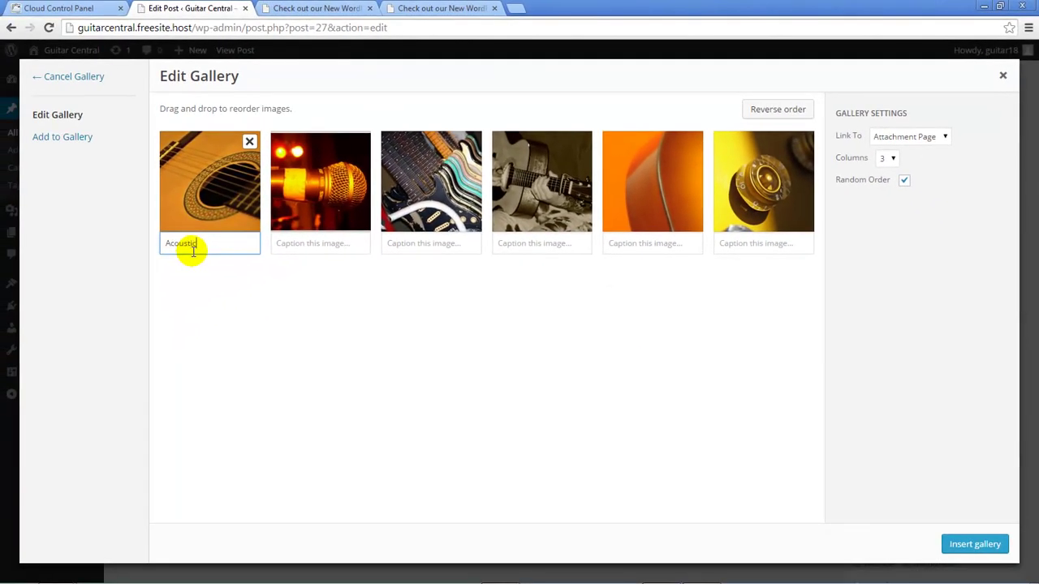
left_click(294, 248)
type("Open Mic")
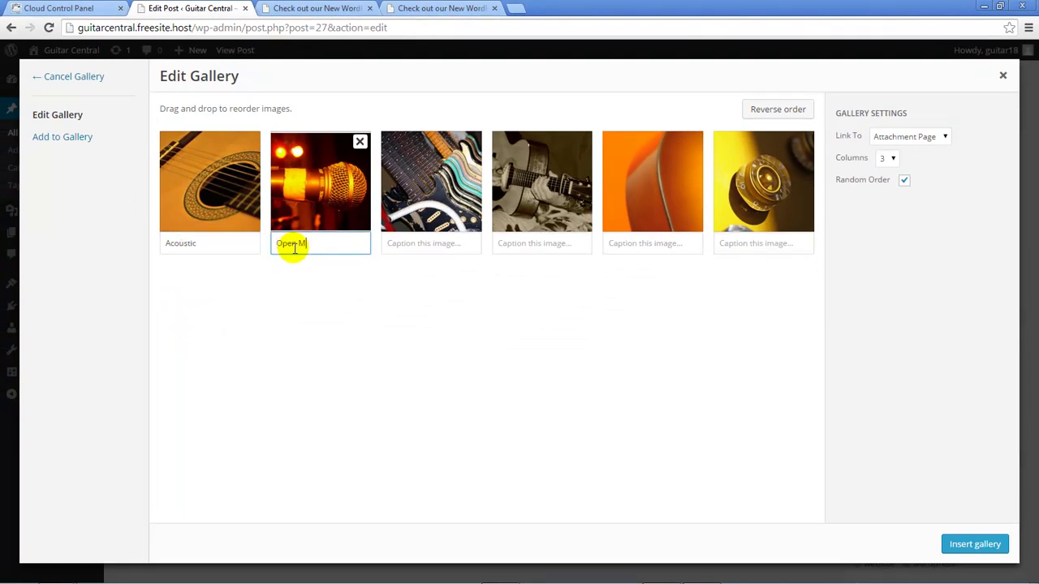
left_click(396, 247)
type("Retro")
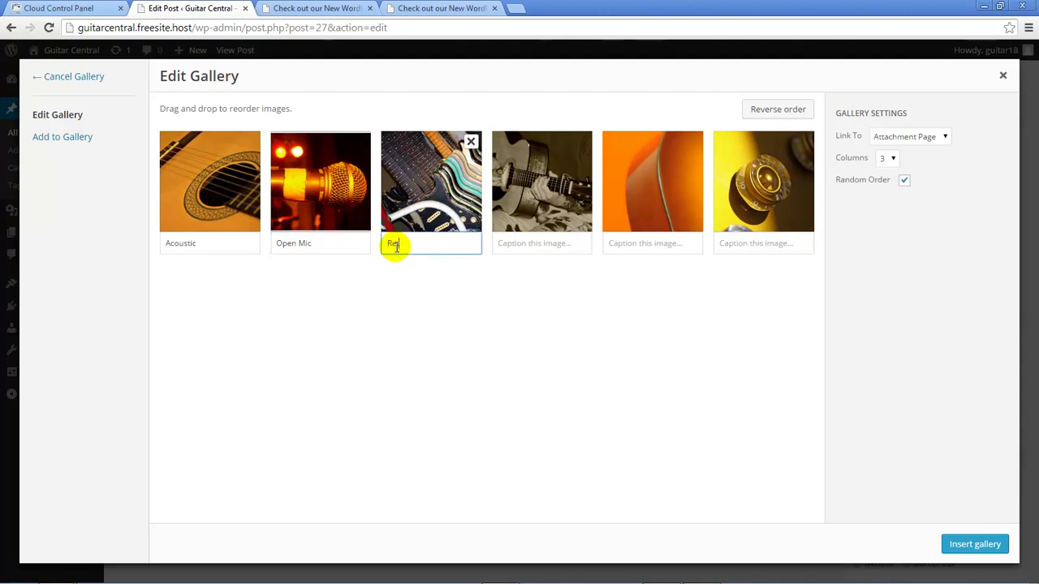
left_click(511, 249)
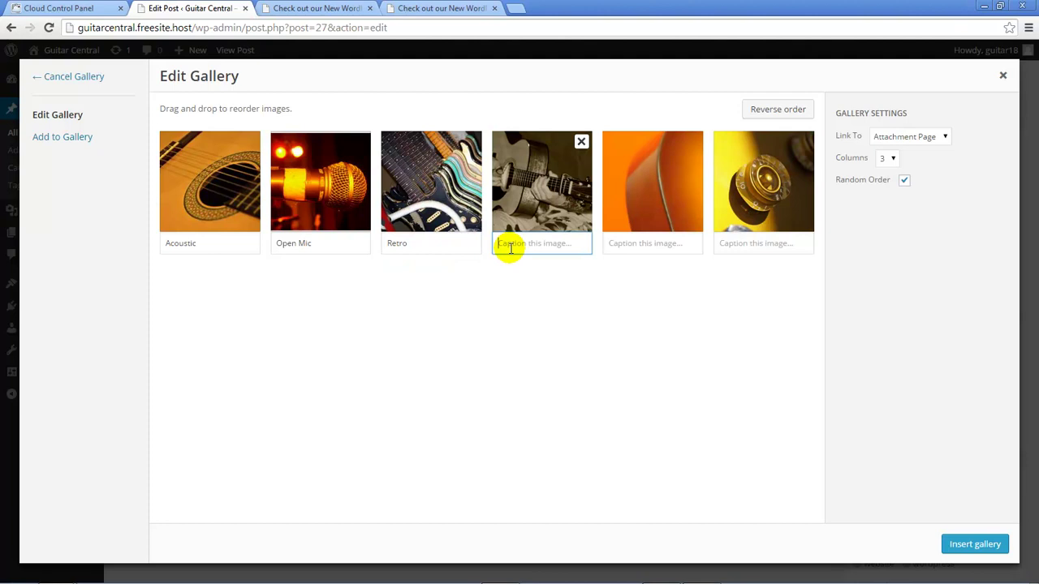
type("Storytellers")
left_click(632, 249)
type("Curves")
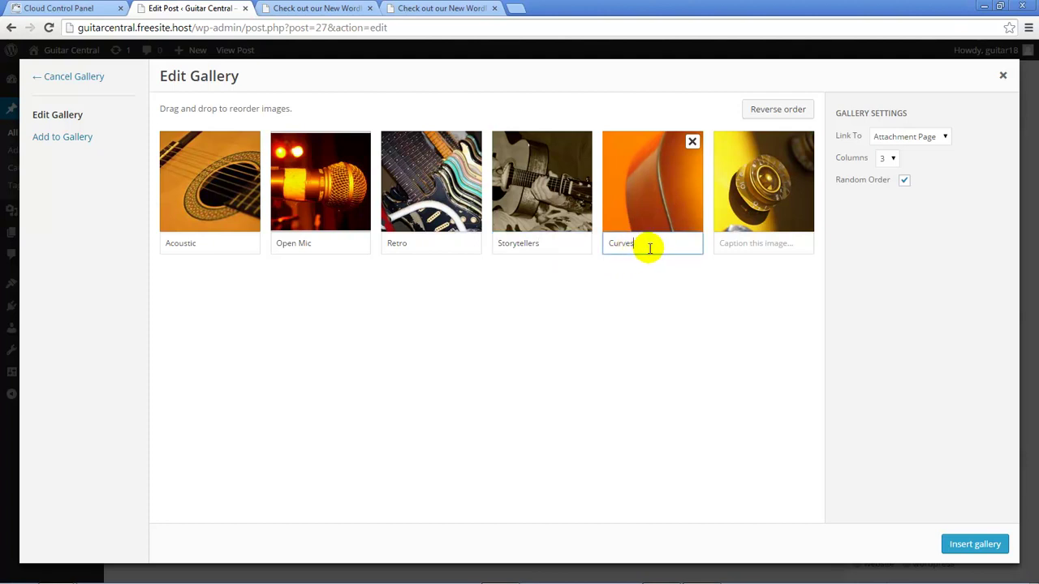
left_click(726, 247)
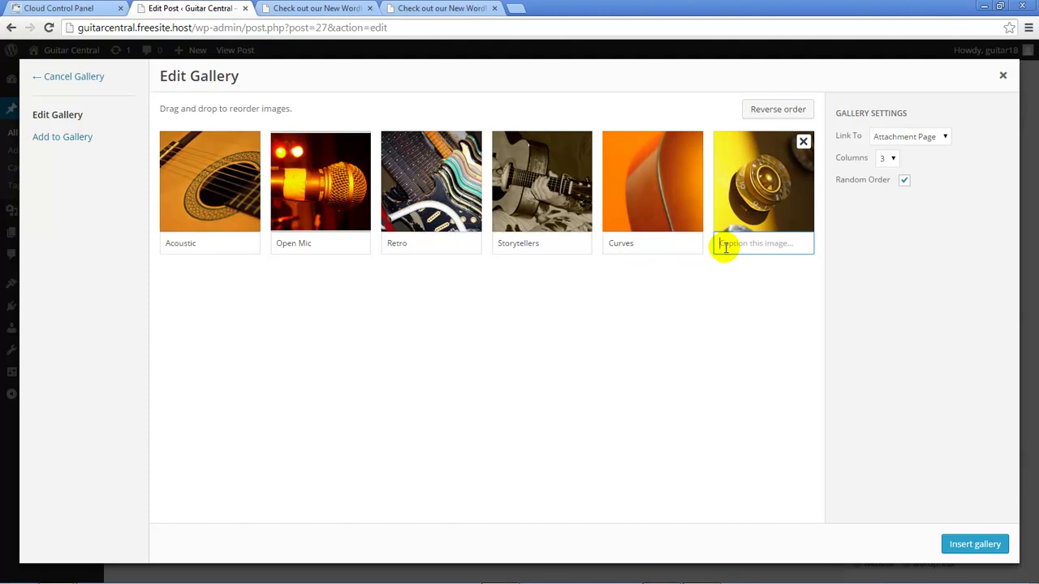
type("Audio")
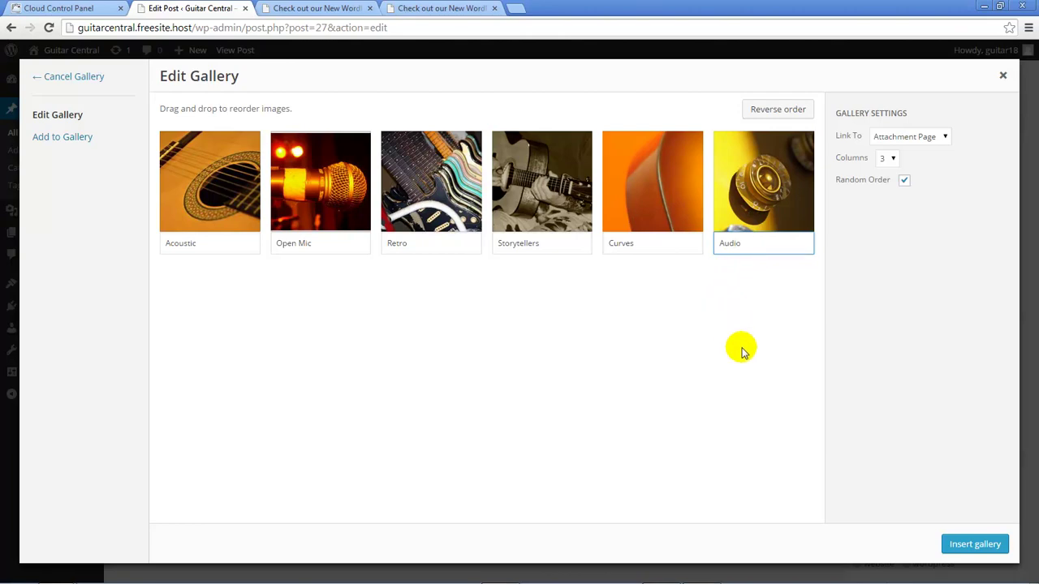
Insert the captioned gallery at the end of the post and update the published post
left_click(971, 544)
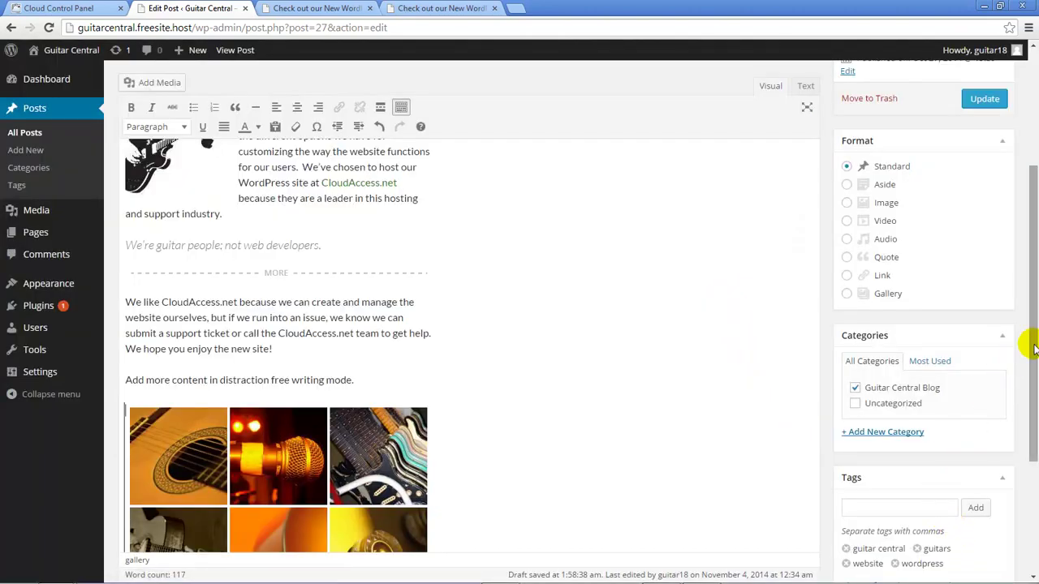
left_click_drag(1029, 344, 1036, 422)
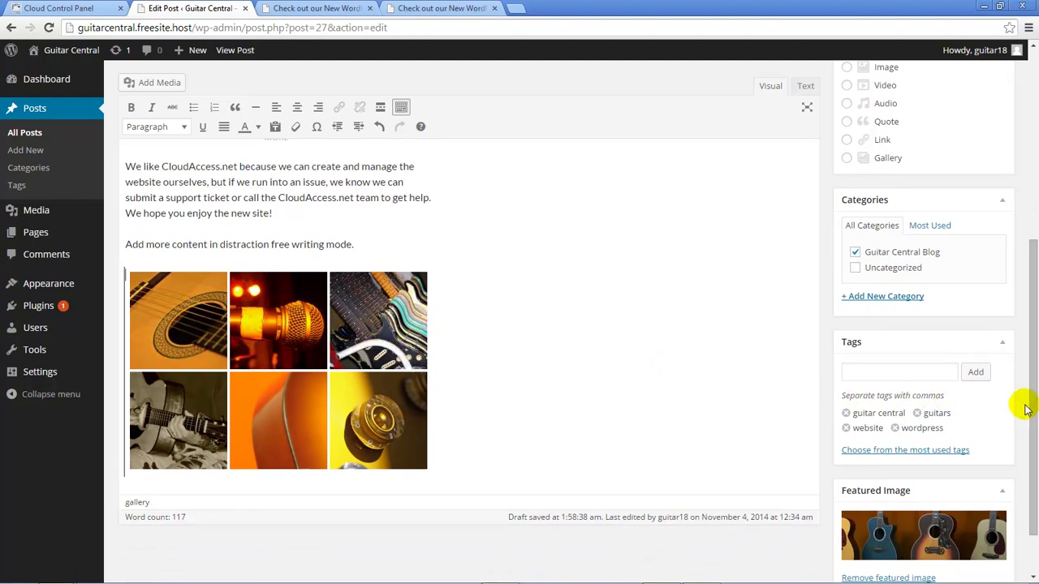
left_click_drag(1032, 398, 1035, 236)
left_click(983, 281)
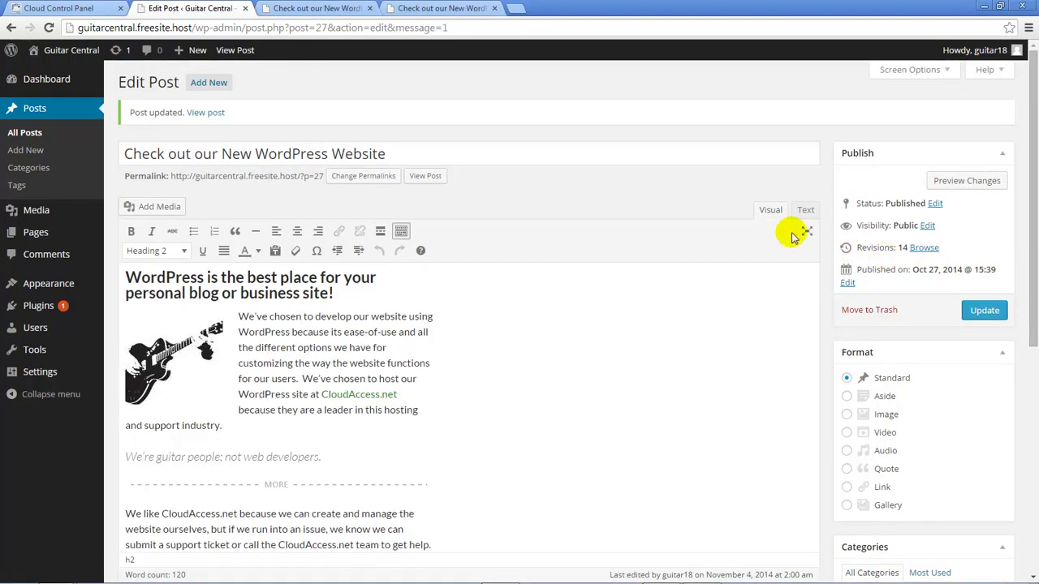
Reload the live post page and examine the featured image, inline image and gallery
left_click(414, 9)
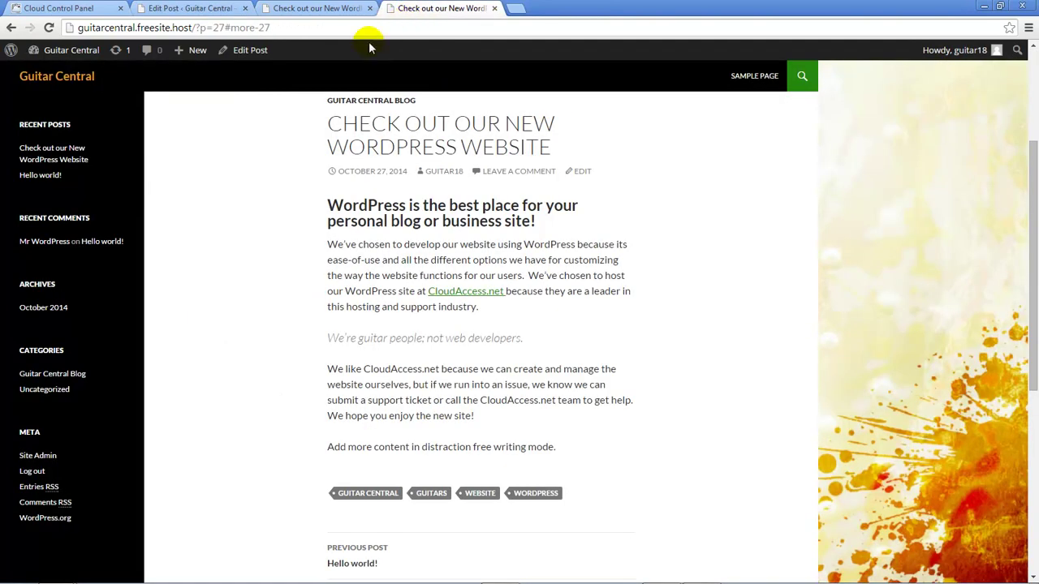
left_click(49, 27)
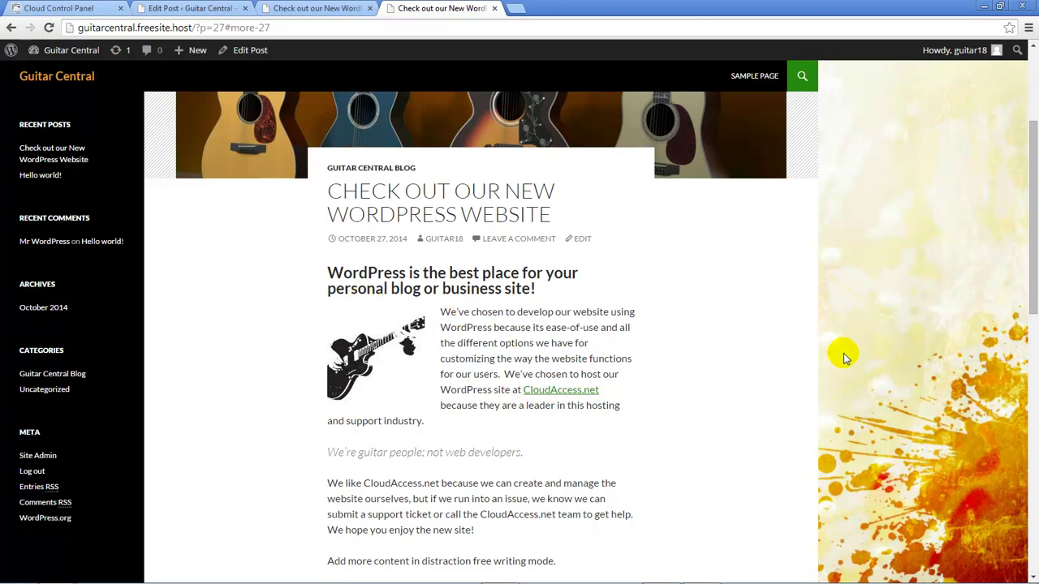
left_click_drag(1034, 310, 1034, 414)
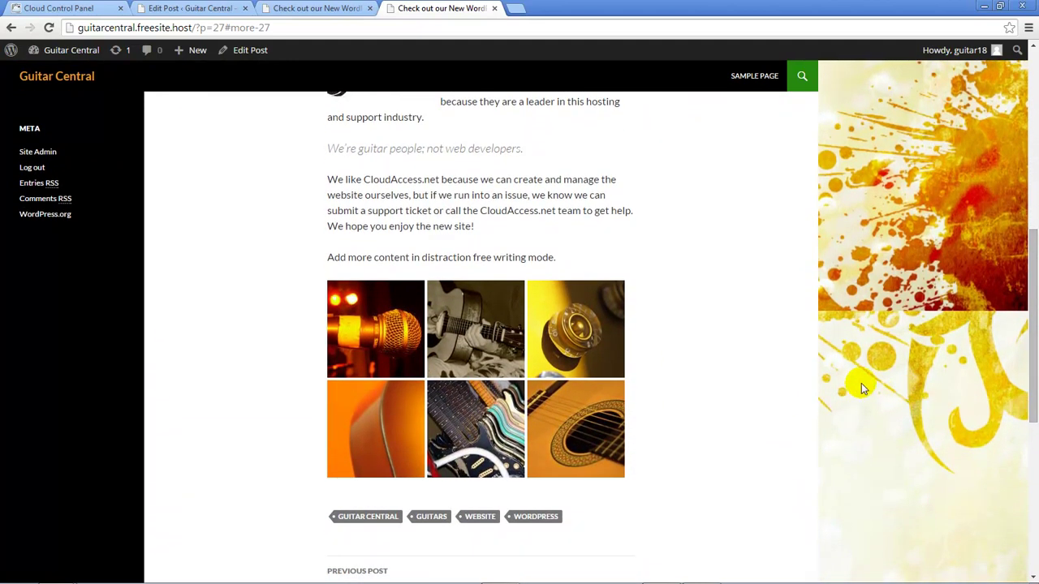